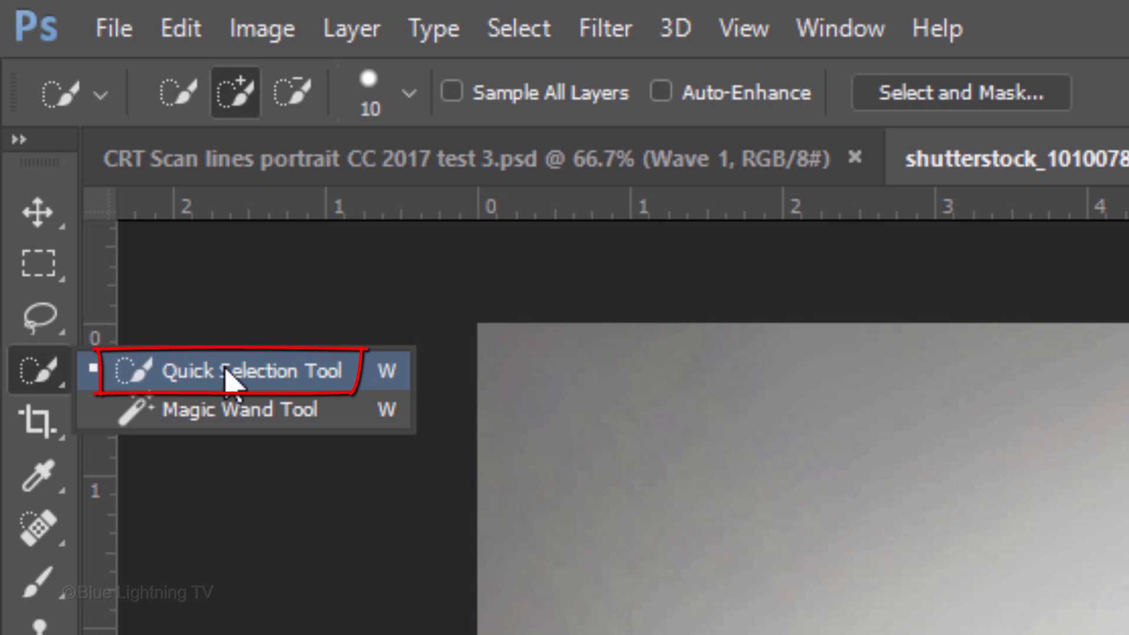
- Select the man with the Quick Selection tool and add a layer mask that hides the background around him
click(229, 377)
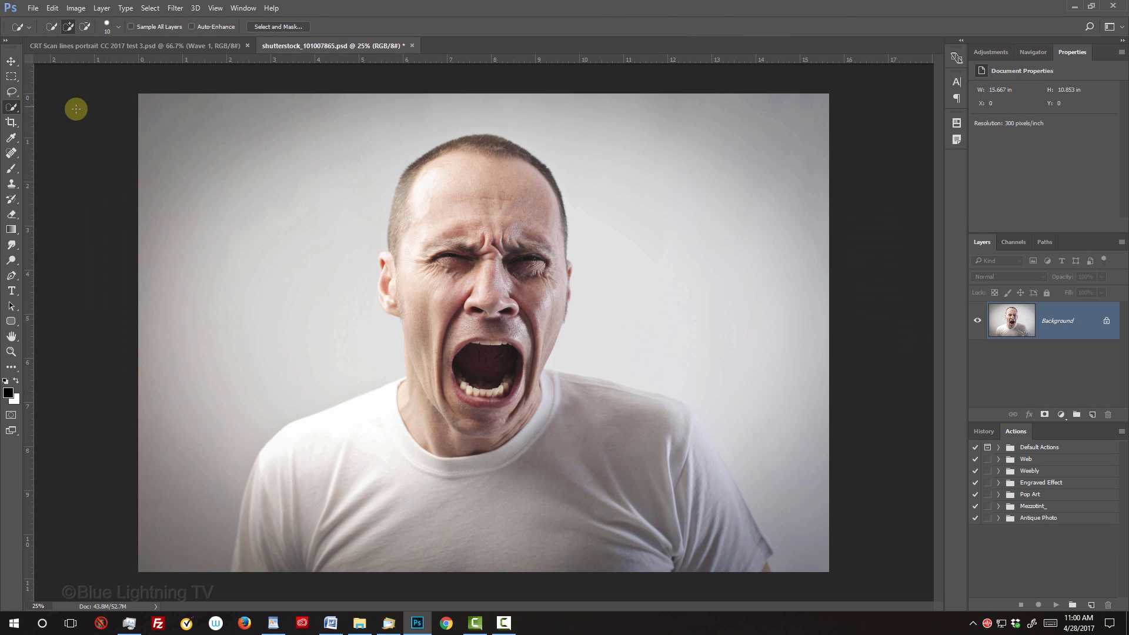
mouse_move(410, 166)
mouse_down()
mouse_move(474, 144)
mouse_move(525, 160)
mouse_move(547, 197)
mouse_move(550, 278)
mouse_move(570, 268)
mouse_move(559, 299)
mouse_move(514, 304)
mouse_move(382, 257)
mouse_move(381, 301)
mouse_move(420, 313)
mouse_move(414, 350)
mouse_move(487, 400)
mouse_move(550, 379)
mouse_move(682, 411)
mouse_move(706, 432)
mouse_move(752, 559)
mouse_move(766, 566)
mouse_move(581, 443)
mouse_move(451, 443)
mouse_move(354, 422)
mouse_move(325, 445)
mouse_up()
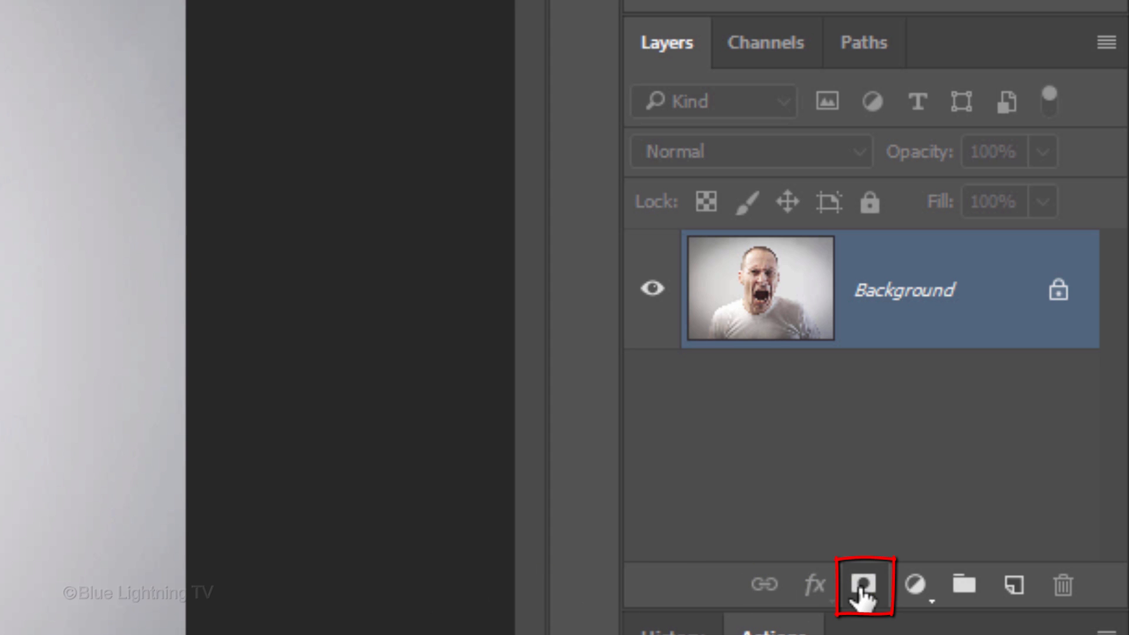
click(863, 594)
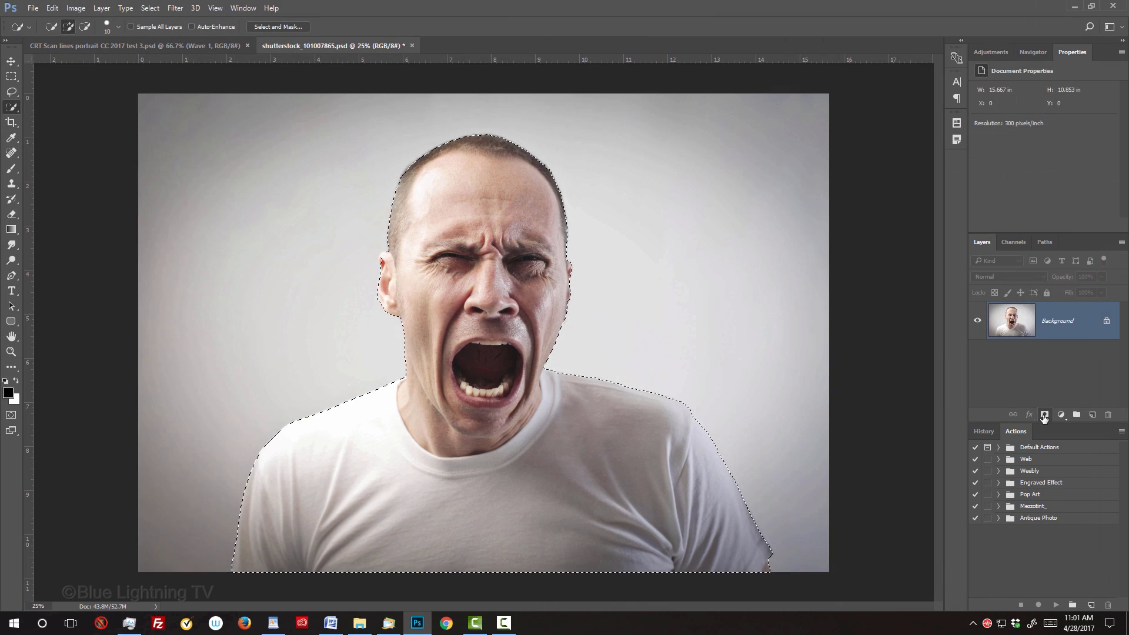
click(1044, 416)
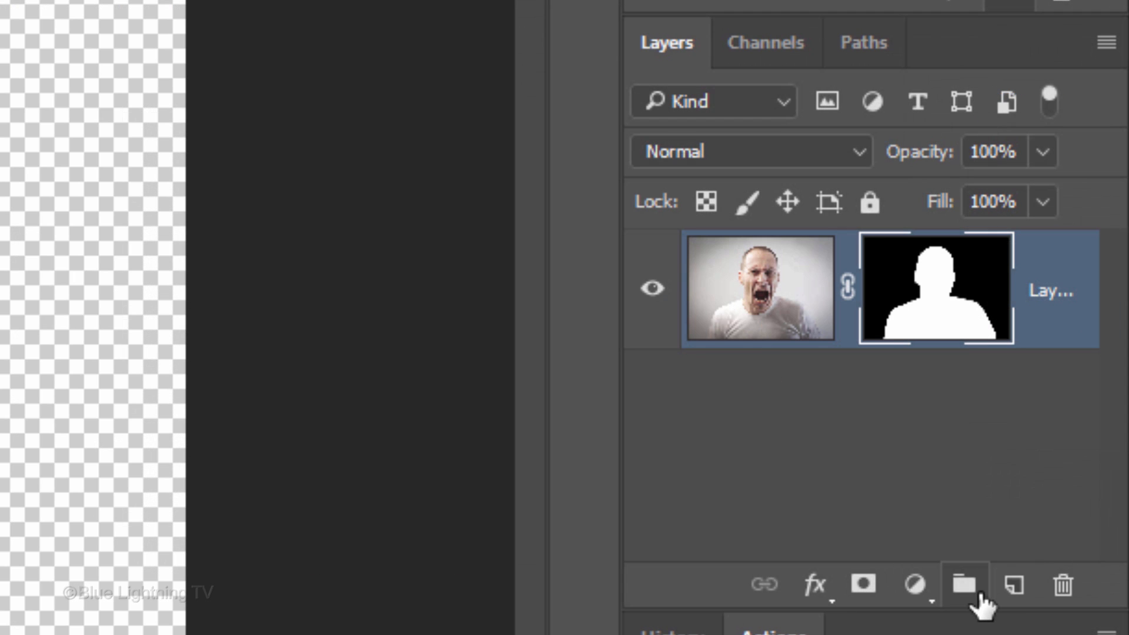
- Add a new layer beneath the masked portrait and fill it with the foreground color 001D0D
ctrl+click(1014, 588)
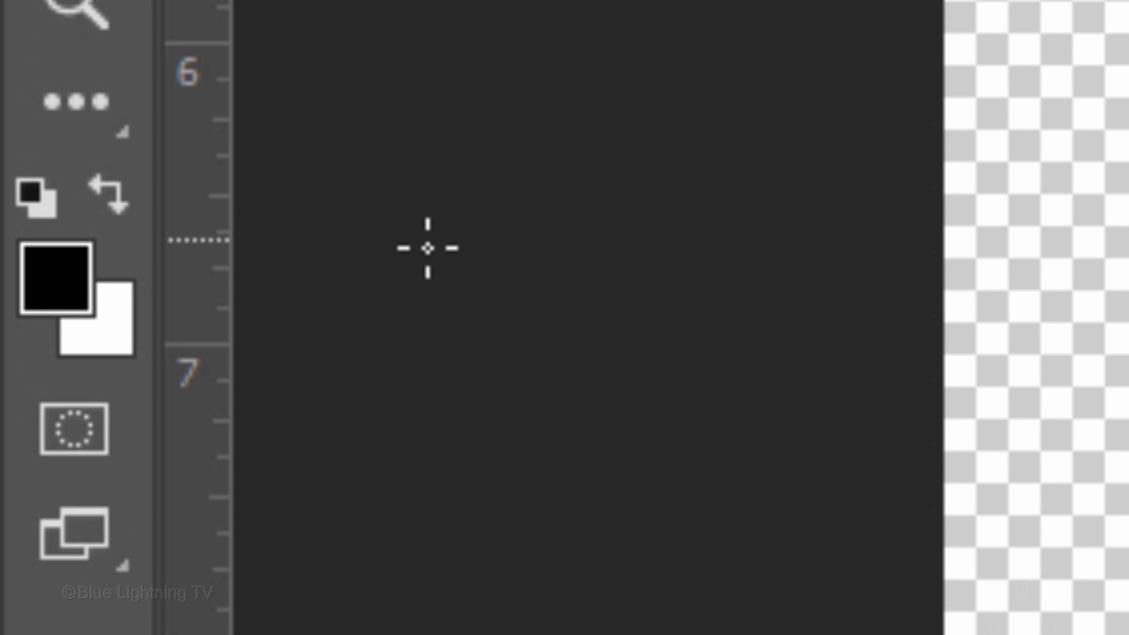
click(57, 284)
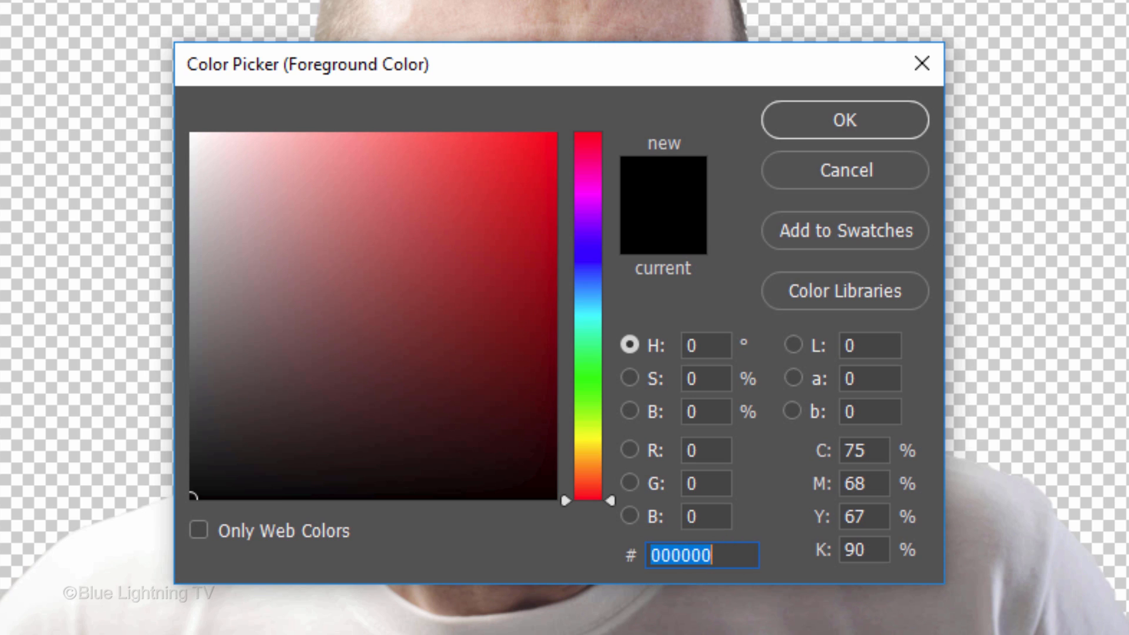
text(00)
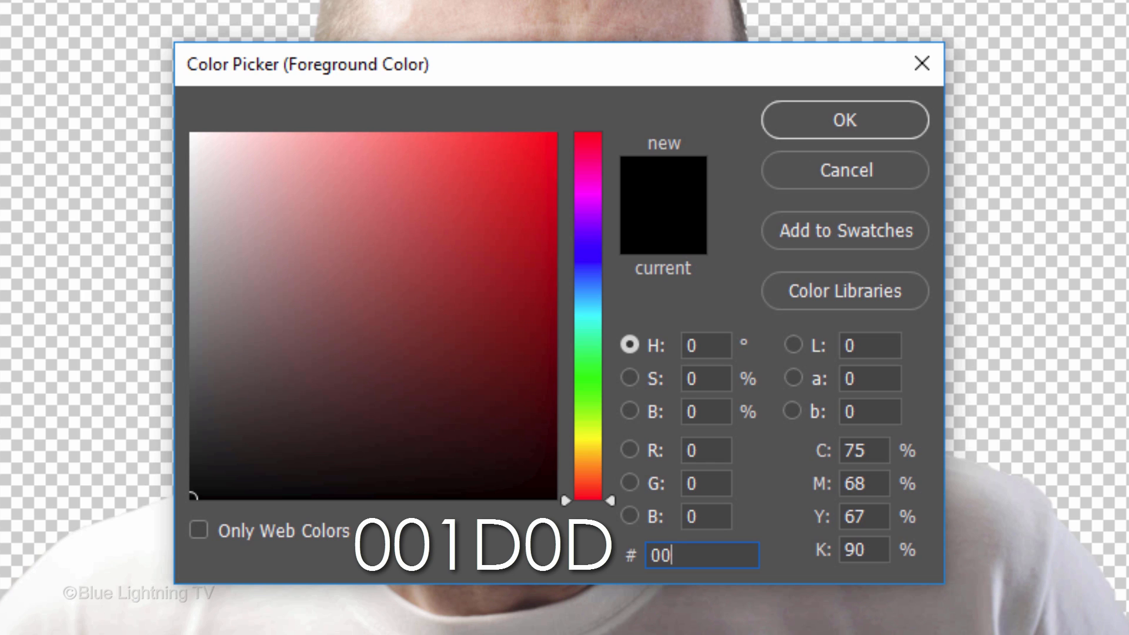
text(1D)
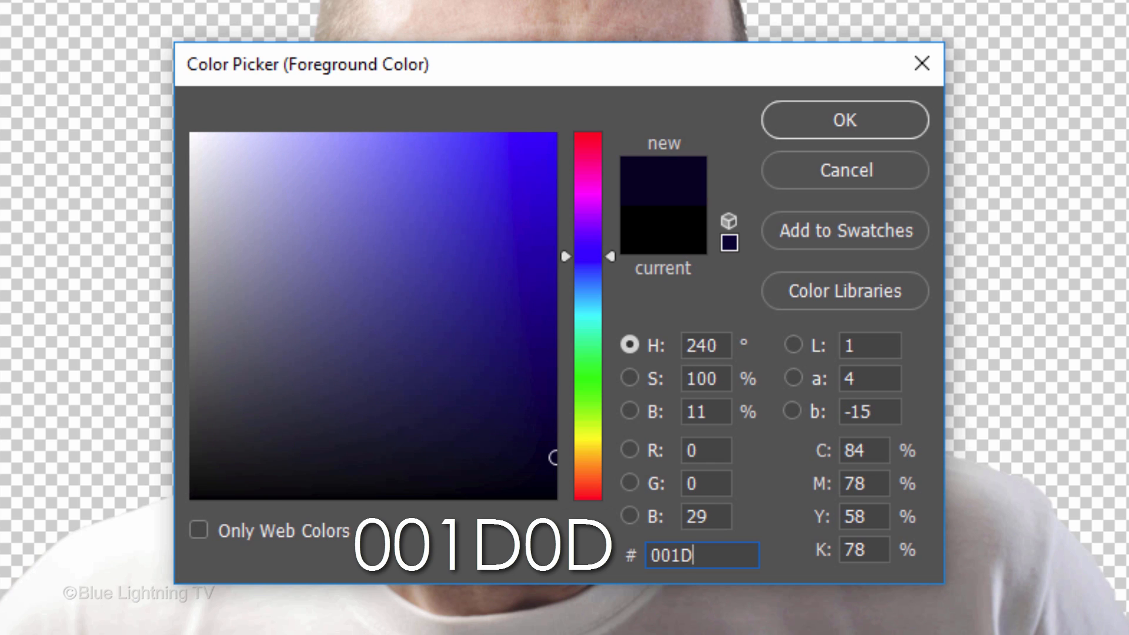
text(0D)
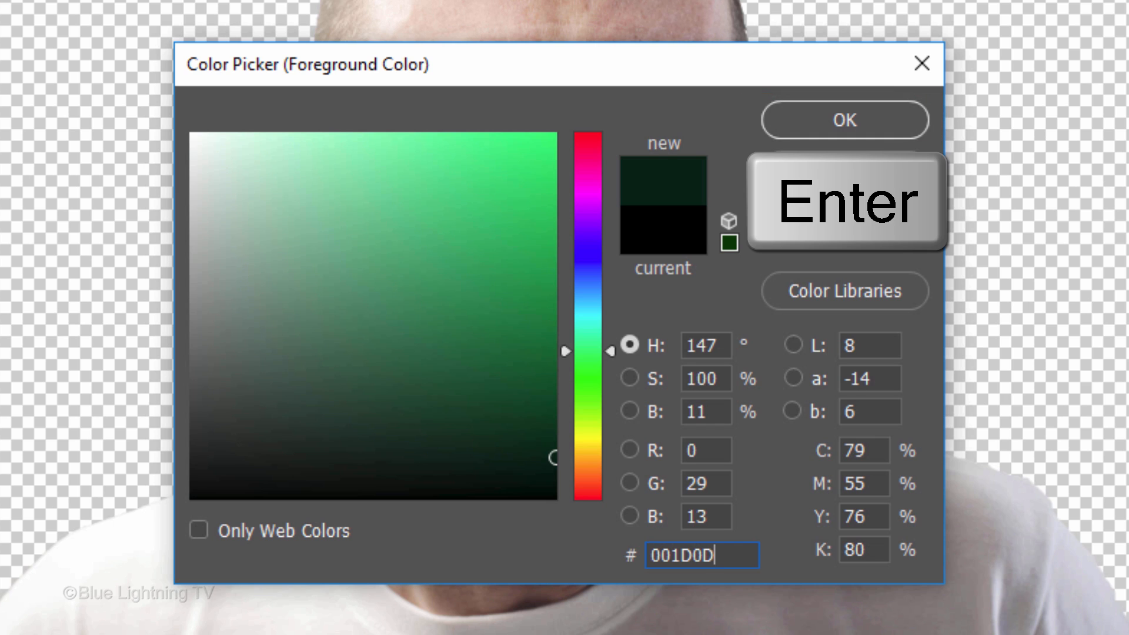
key(Return)
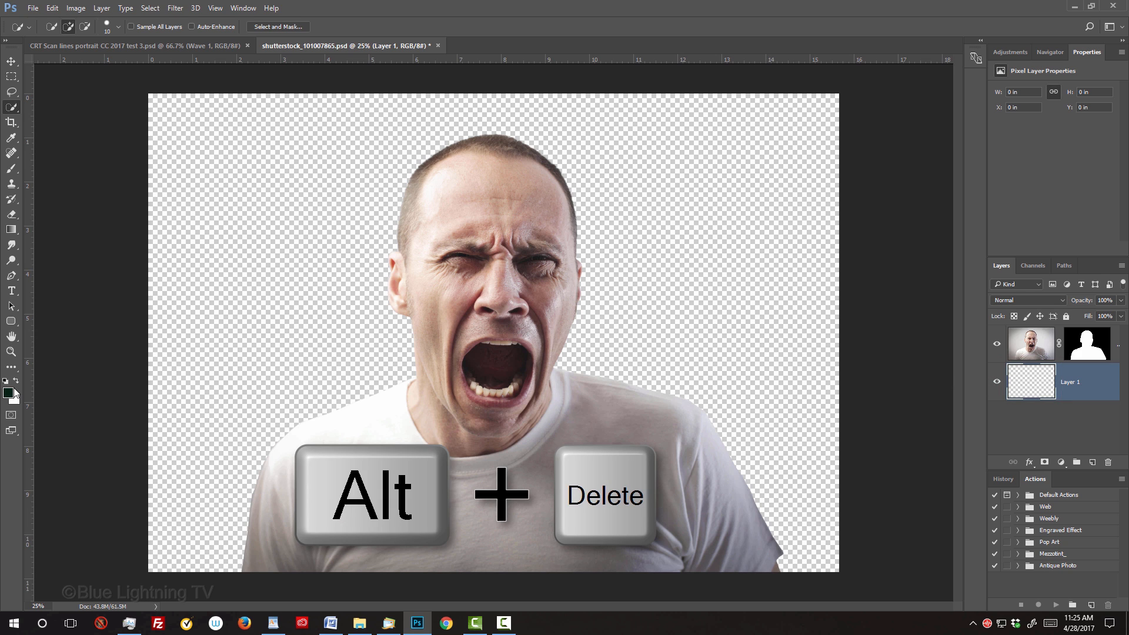
key(alt+Delete)
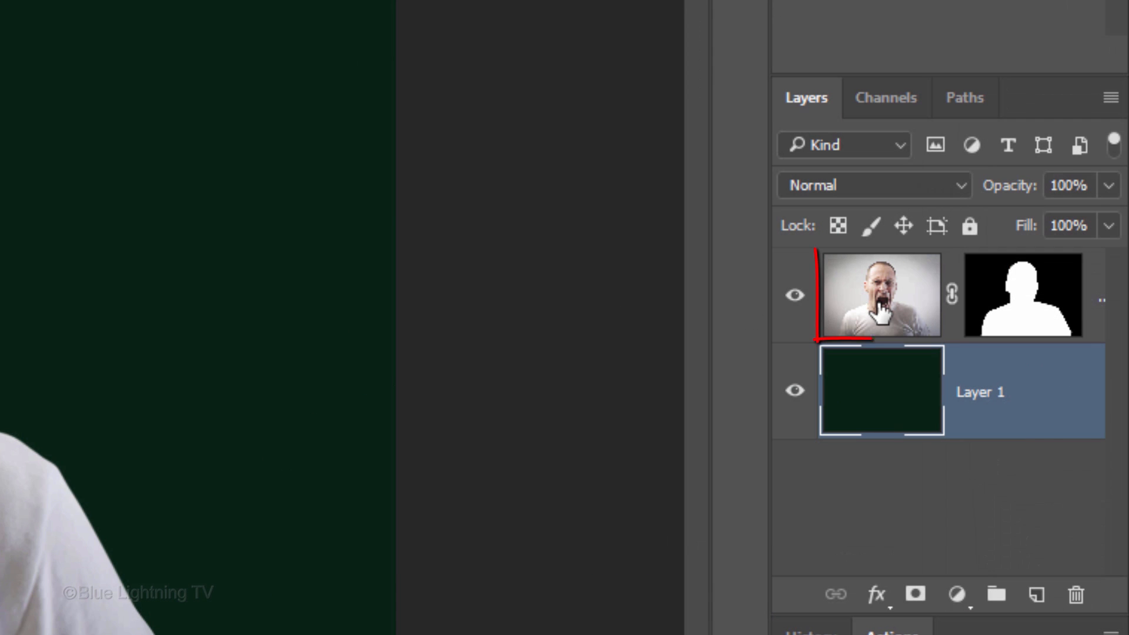
- Add a Hue/Saturation adjustment layer above the portrait, clip it to the portrait layer and enable Colorize
click(881, 303)
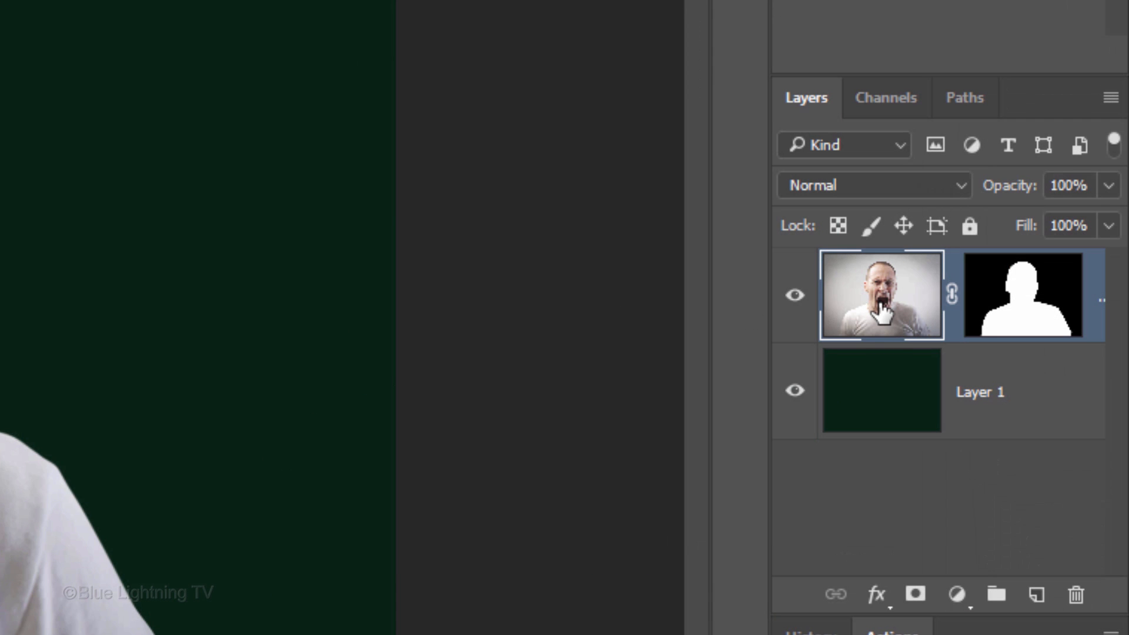
click(958, 595)
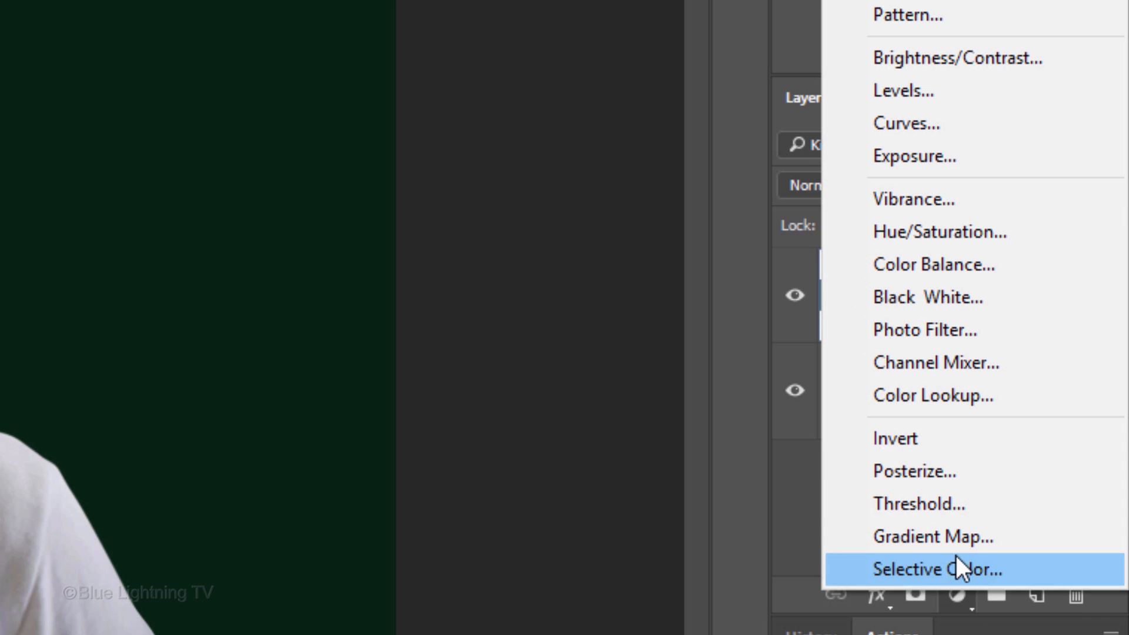
click(935, 231)
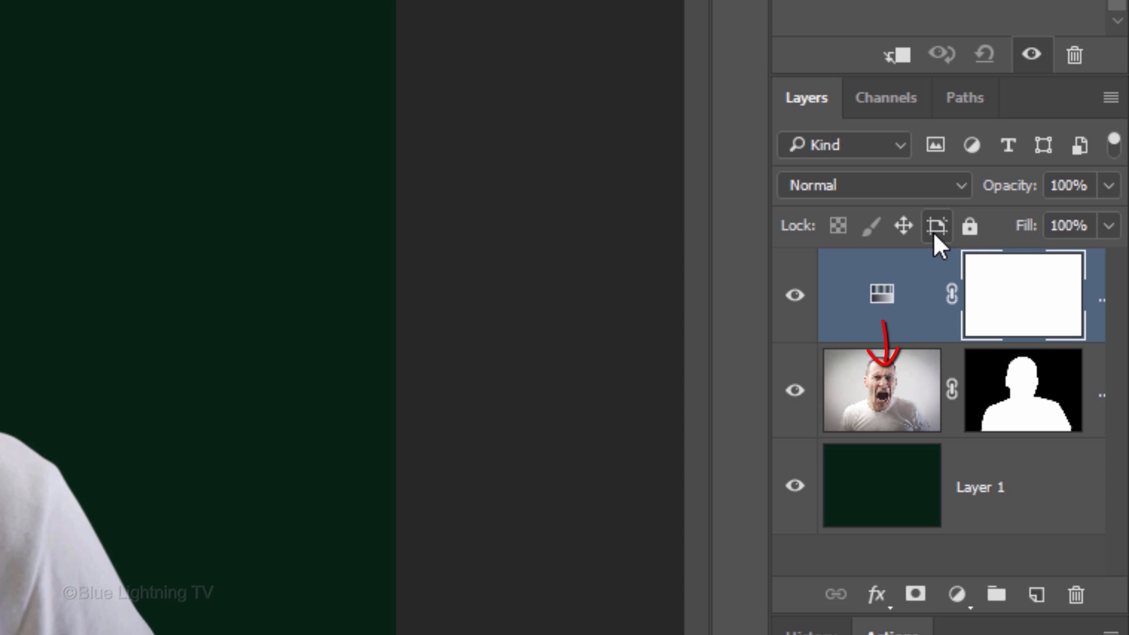
click(898, 57)
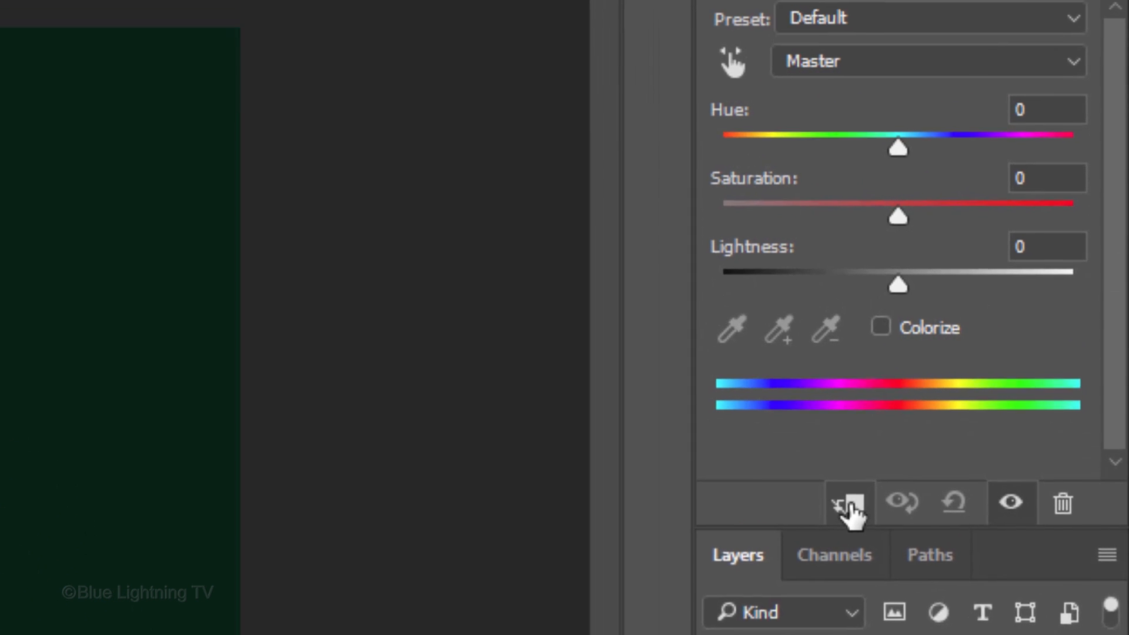
click(880, 327)
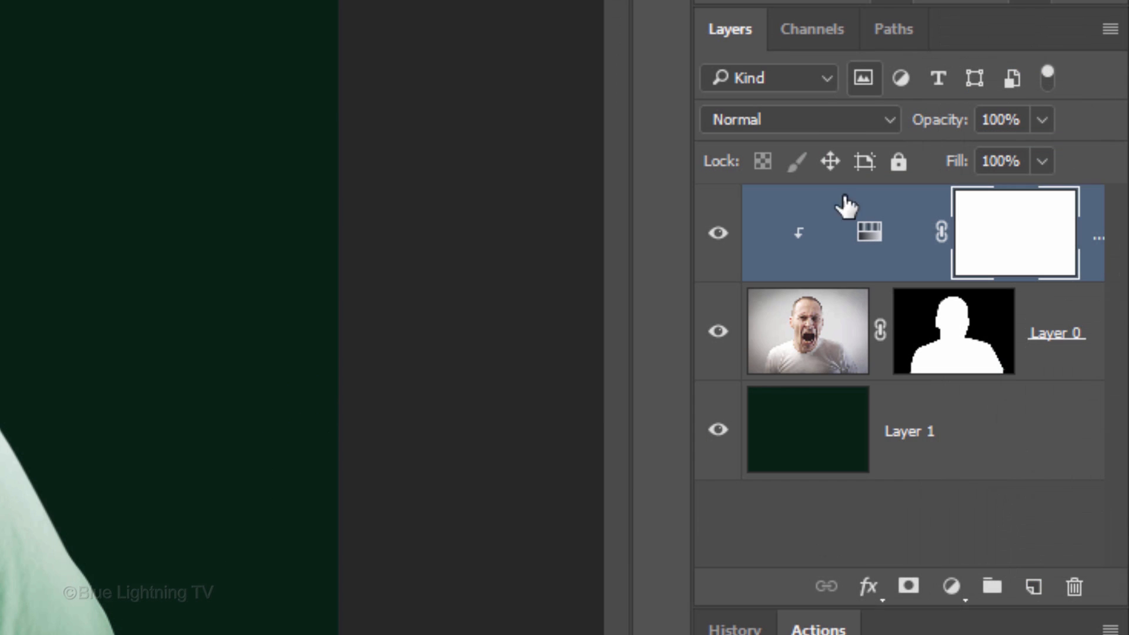
- Combine the Hue/Saturation, portrait and dark green layers into one smart object
shift+click(1009, 428)
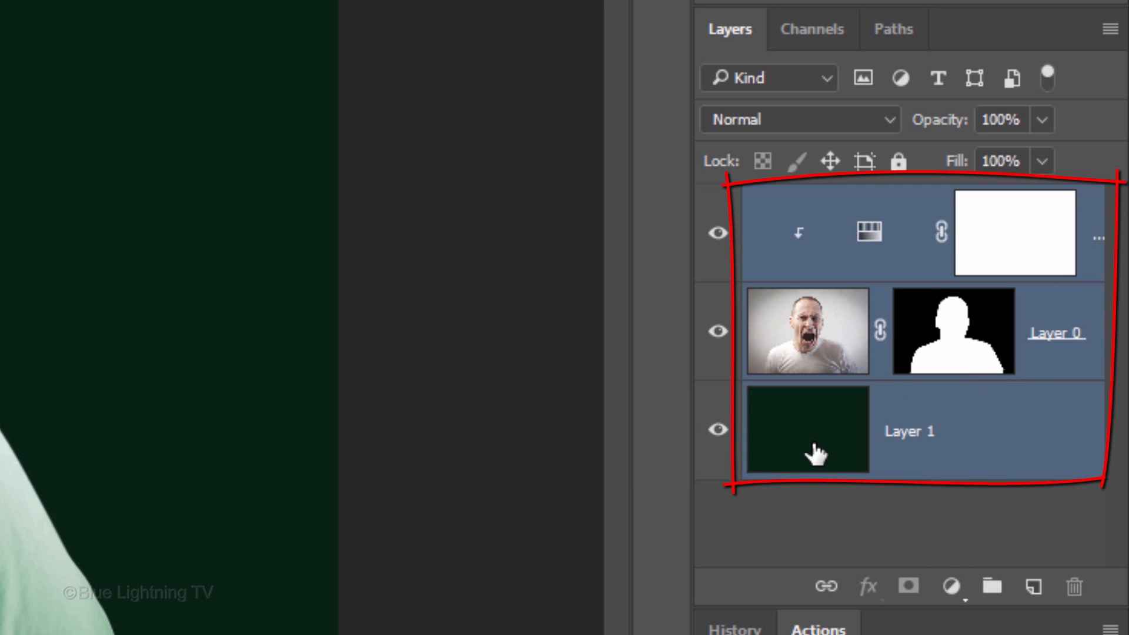
click(1108, 30)
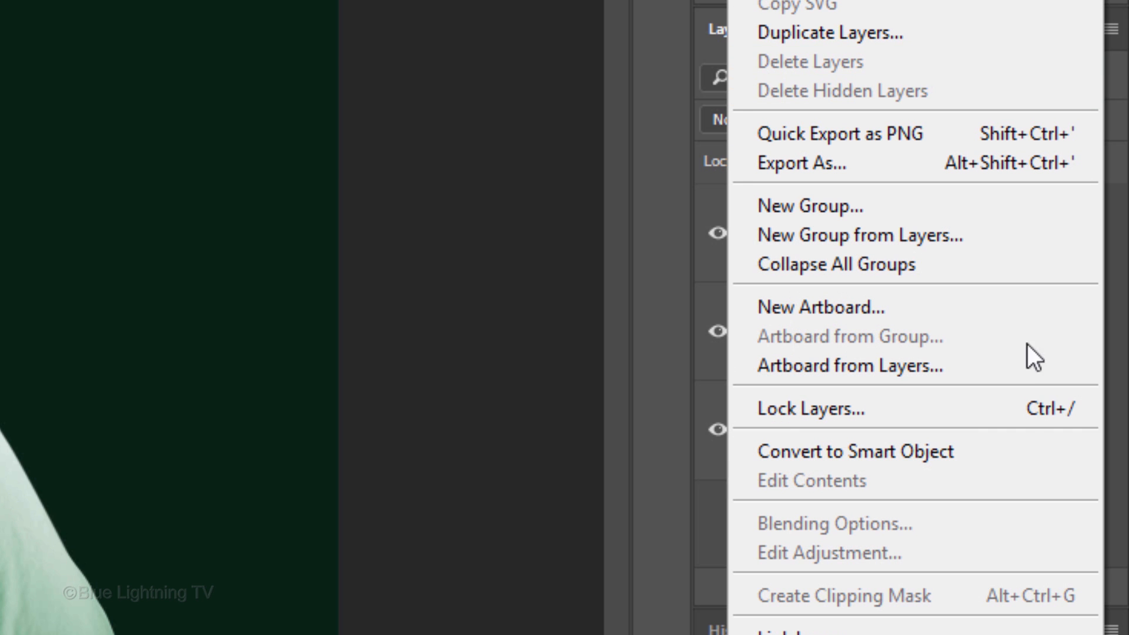
click(1013, 457)
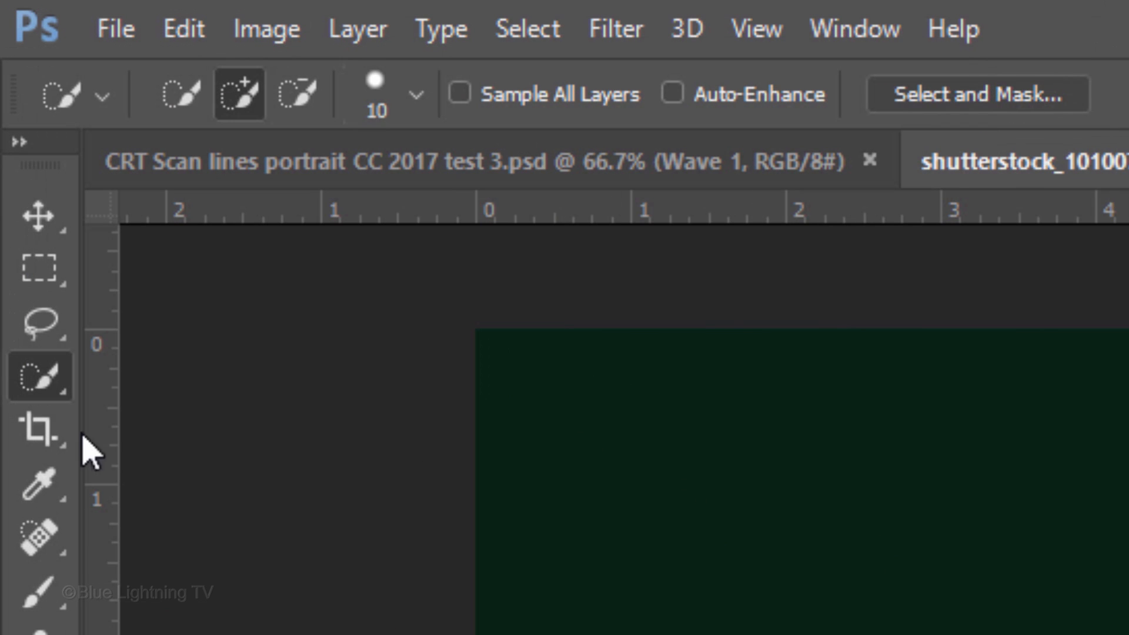
- Crop the image tightly around the man's face and shoulders at 1920 x 1080 px and 150 px/in
click(11, 122)
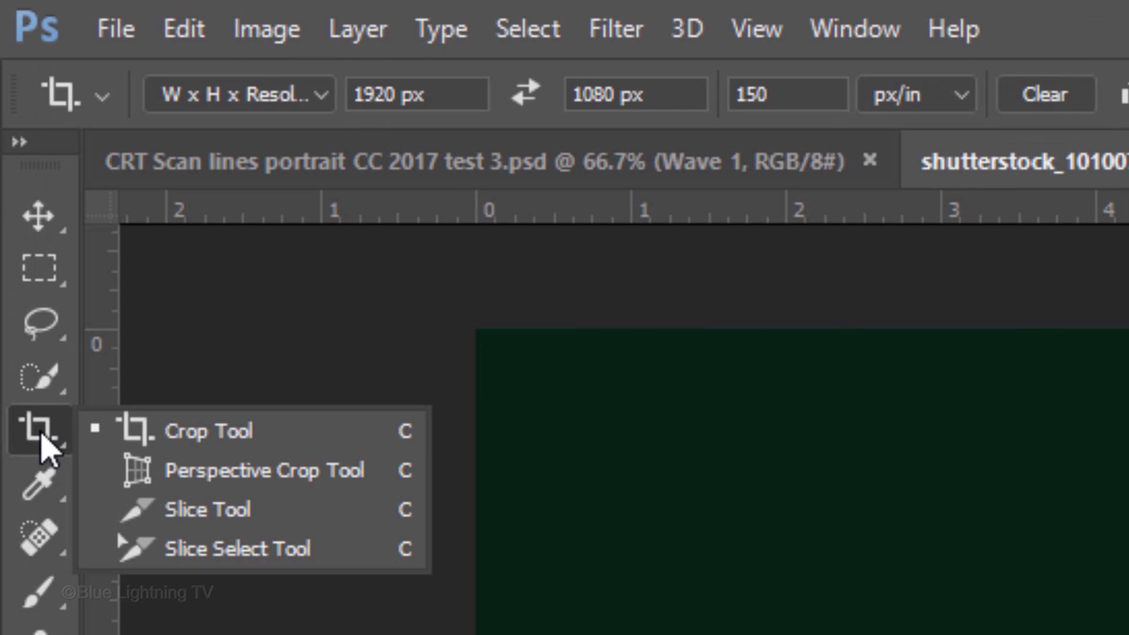
click(201, 438)
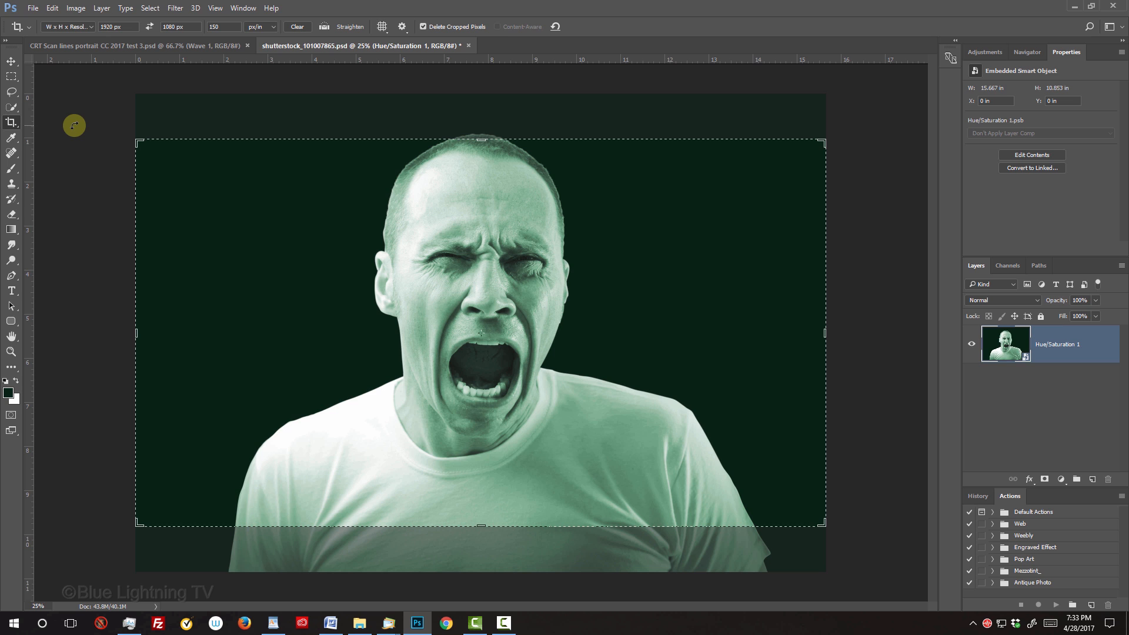
drag(135, 140, 213, 227)
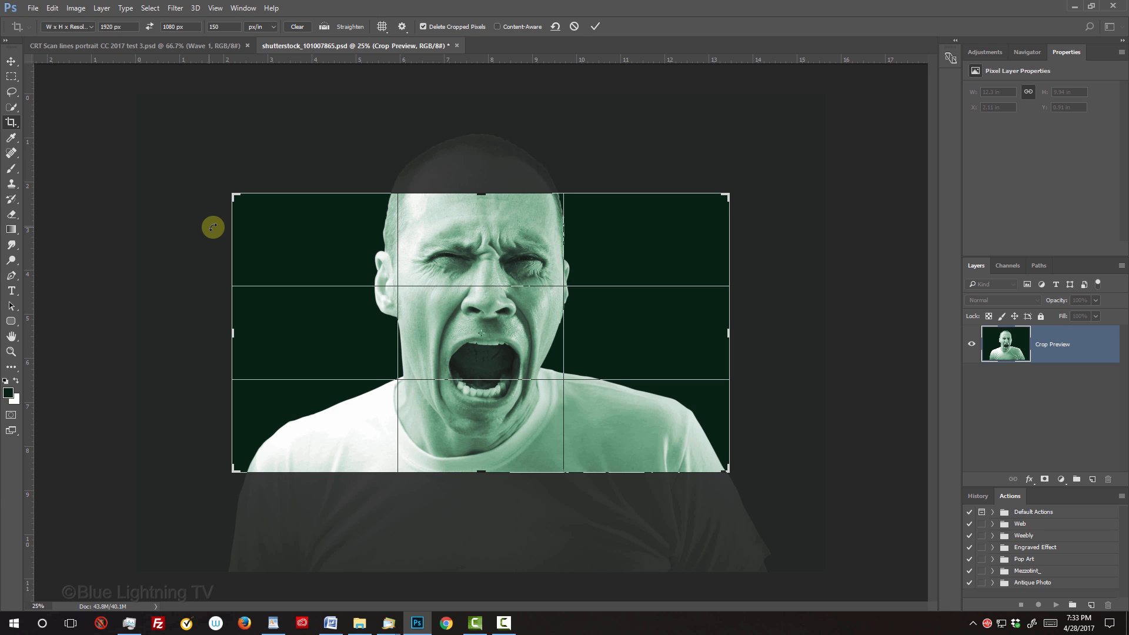
drag(495, 231, 492, 258)
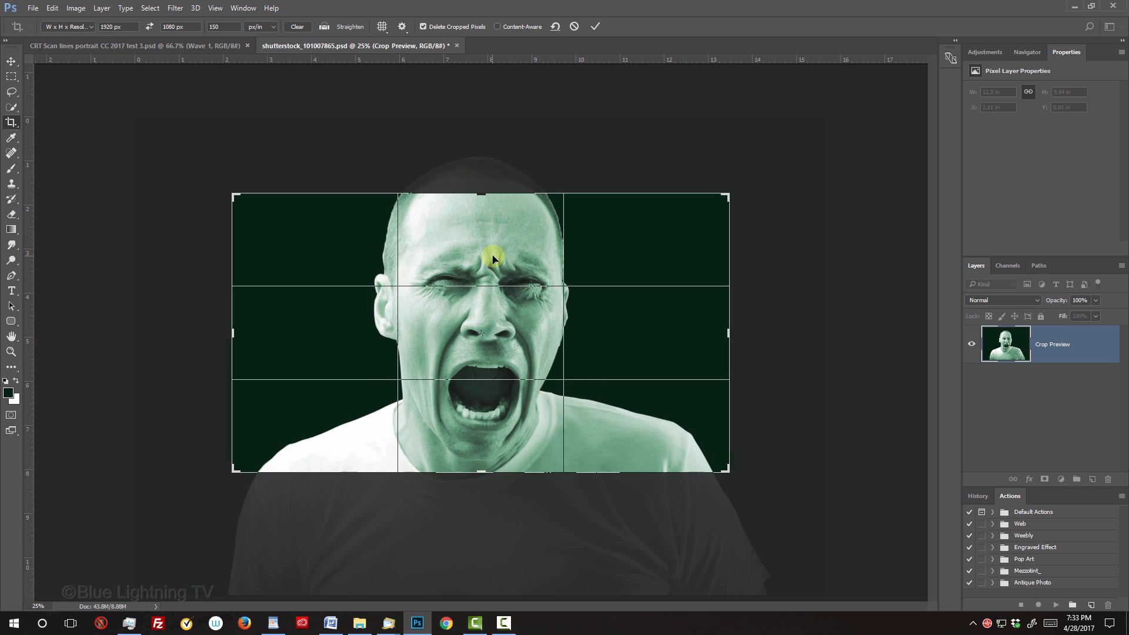
key(Return)
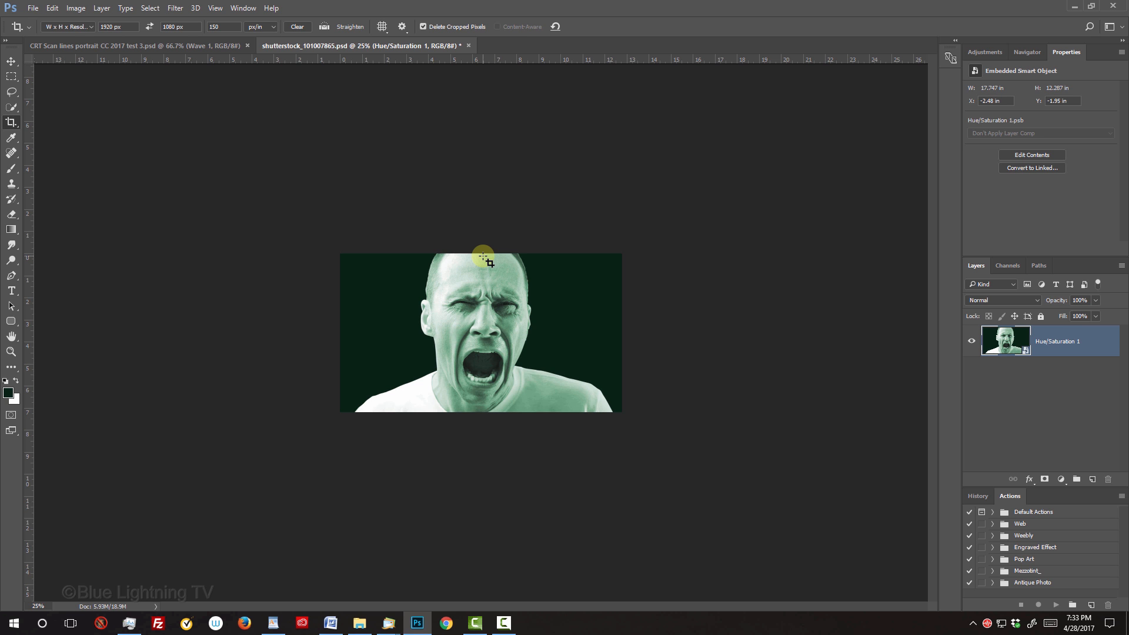
- Fit the cropped image to the canvas window and make four copies of the smart object layer
key(ctrl+0)
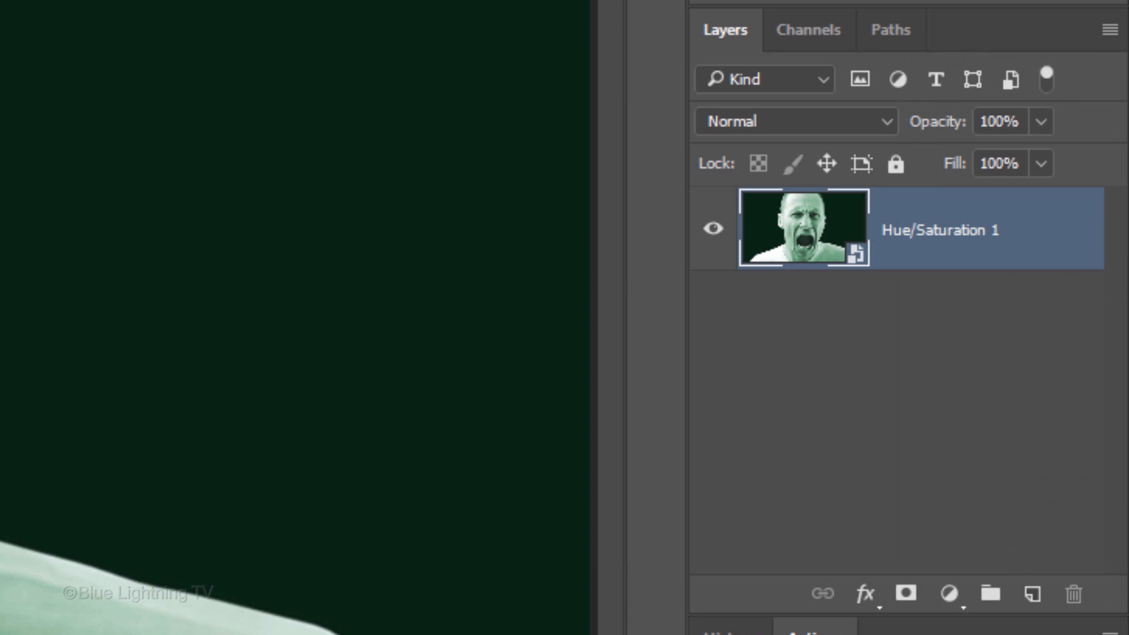
key(ctrl+j)
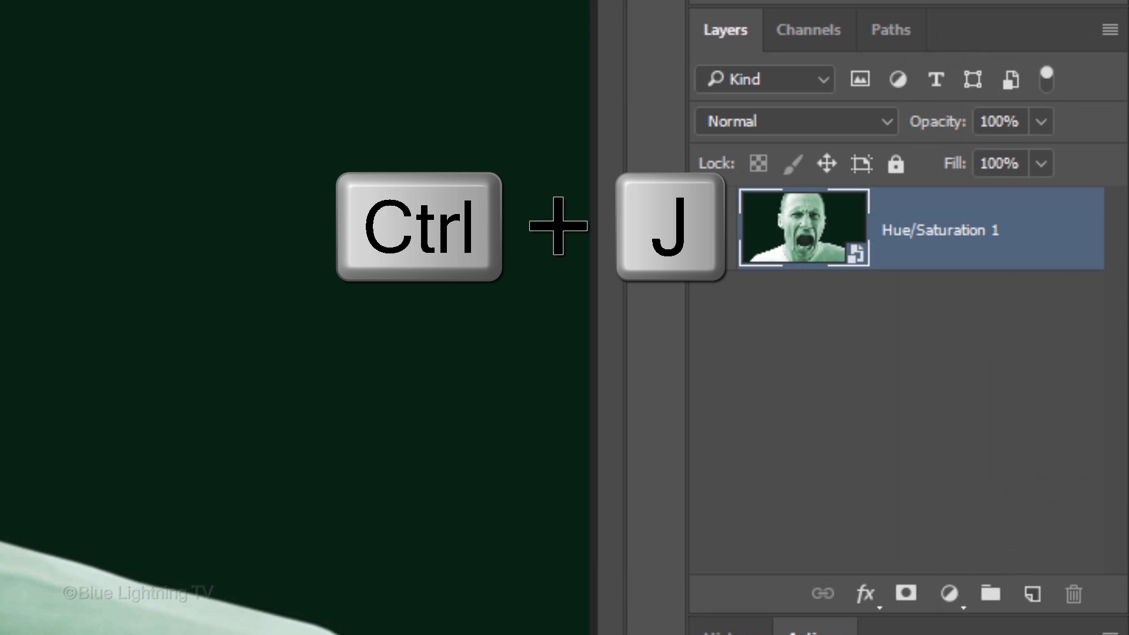
key(ctrl+j)
key(ctrl+j)
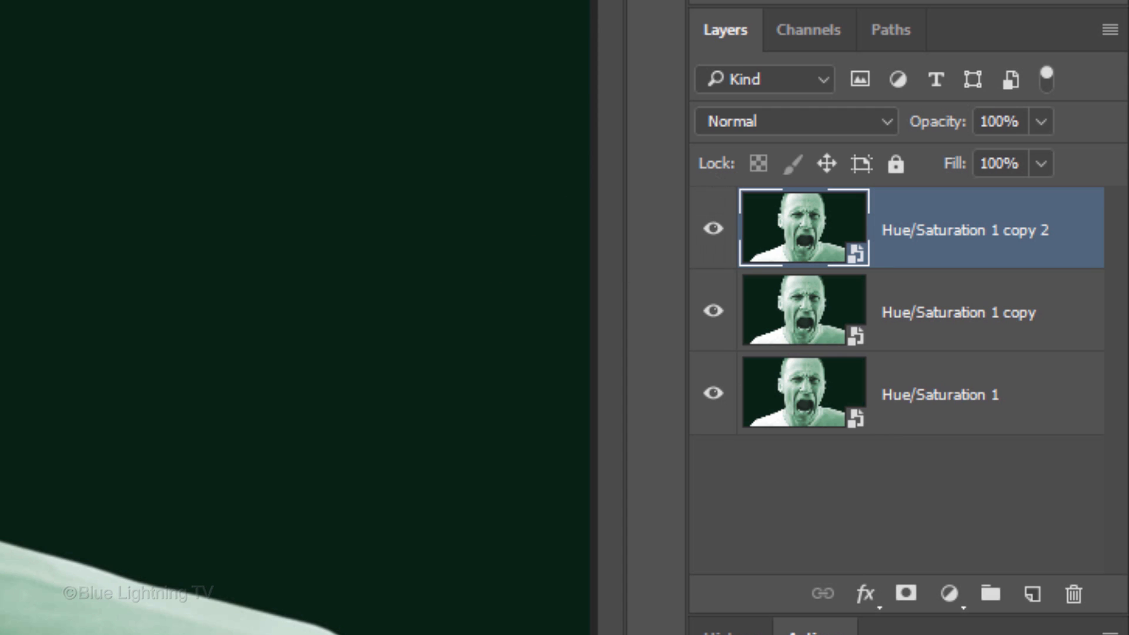
key(ctrl+j)
key(ctrl+j)
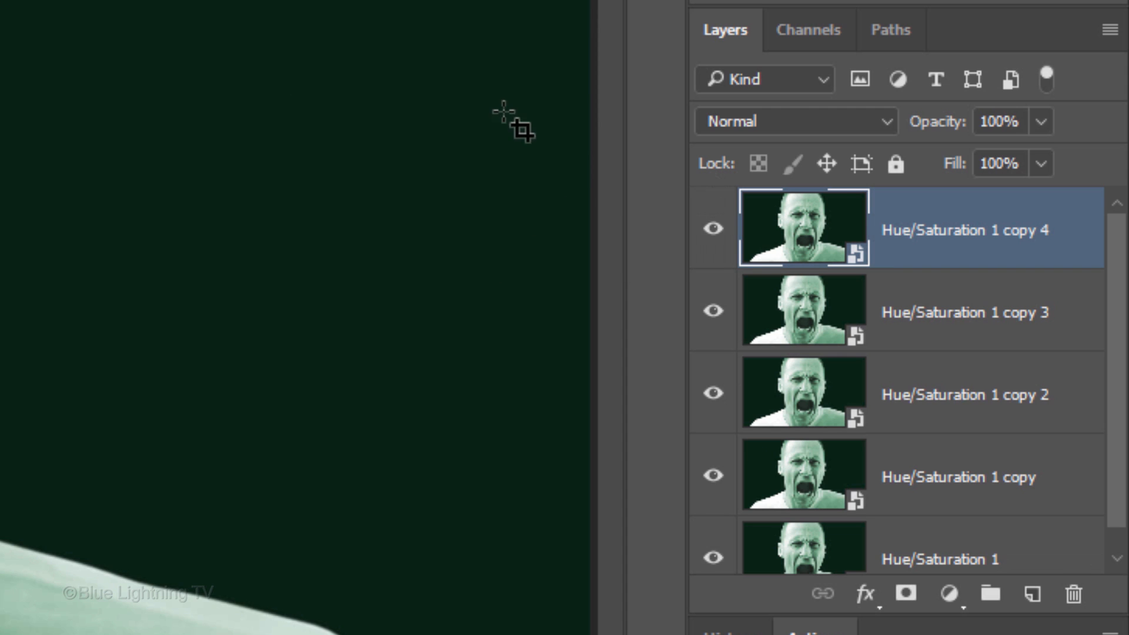
- Rename the three uppermost smart object copies, from the highest down, as Wave 3, Wave 2 and Wave 1
double_click(942, 230)
text(Wave 3)
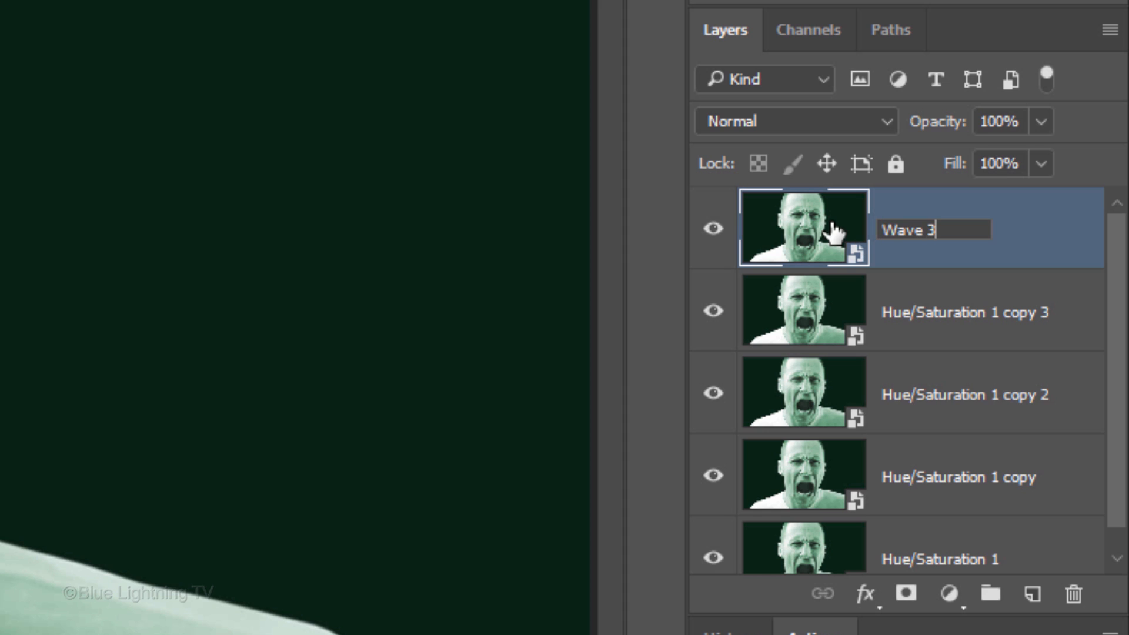
key(Return)
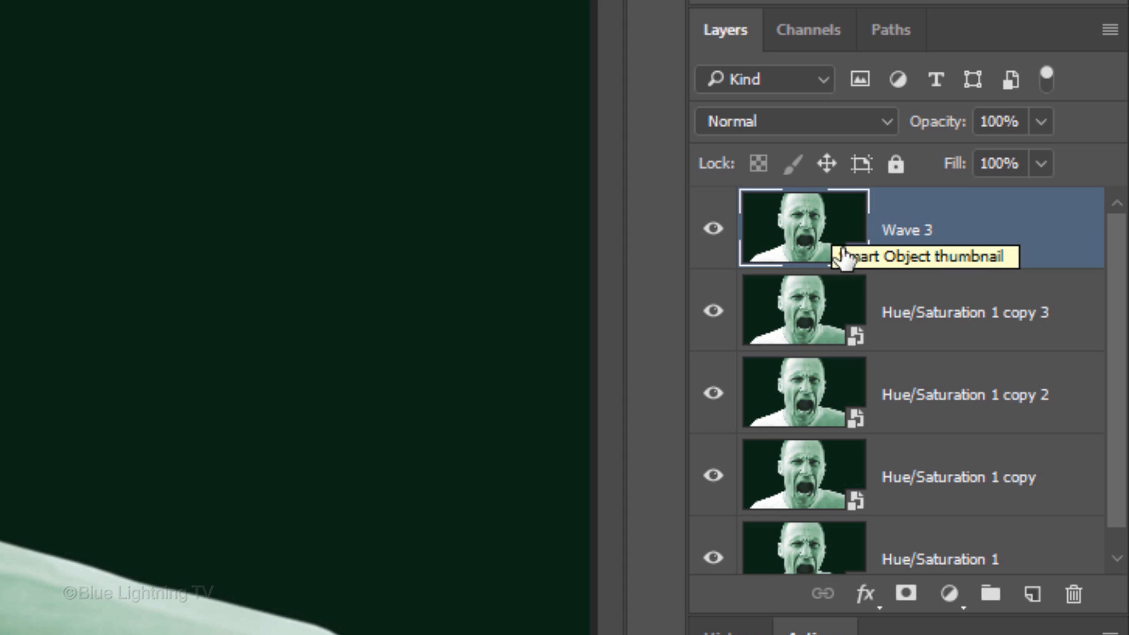
double_click(923, 312)
text(Wave 2)
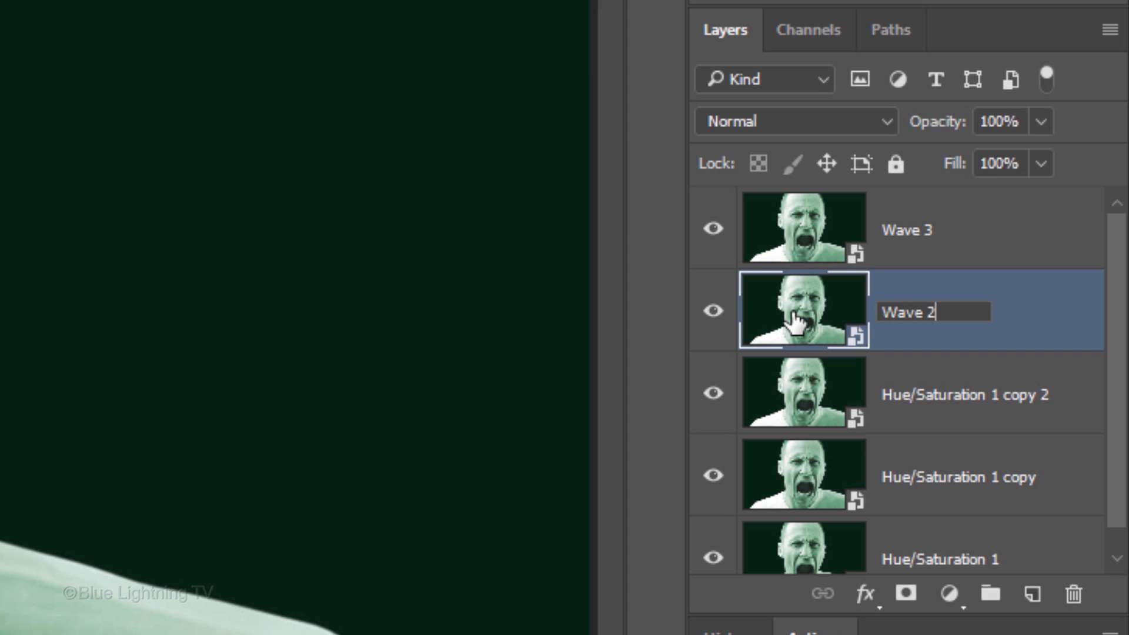
key(Return)
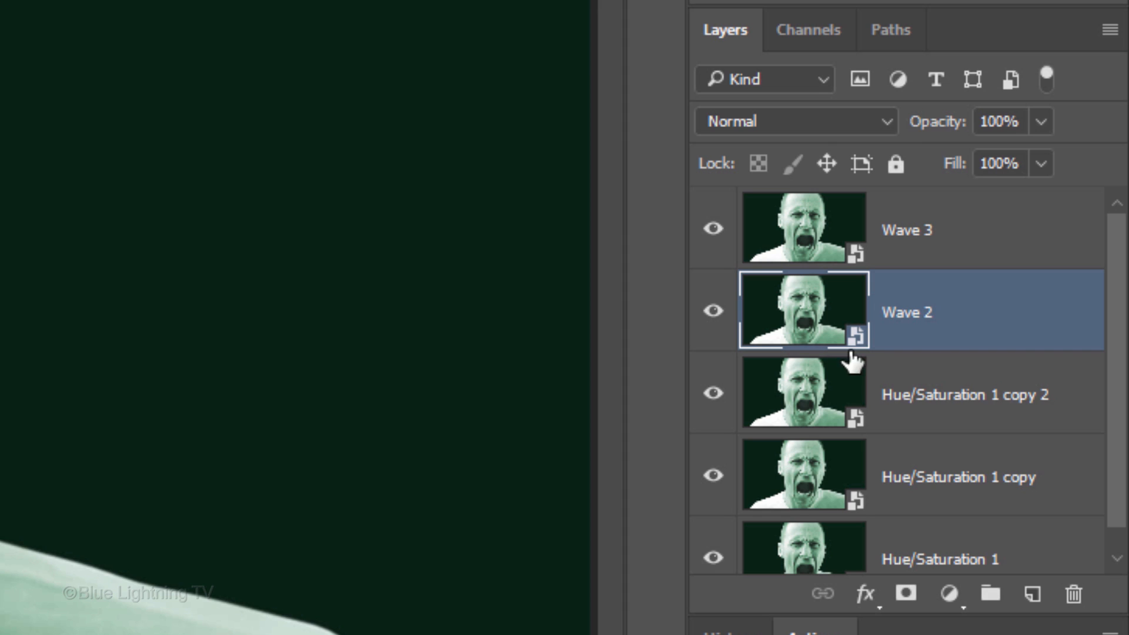
double_click(931, 394)
text(Wave 1)
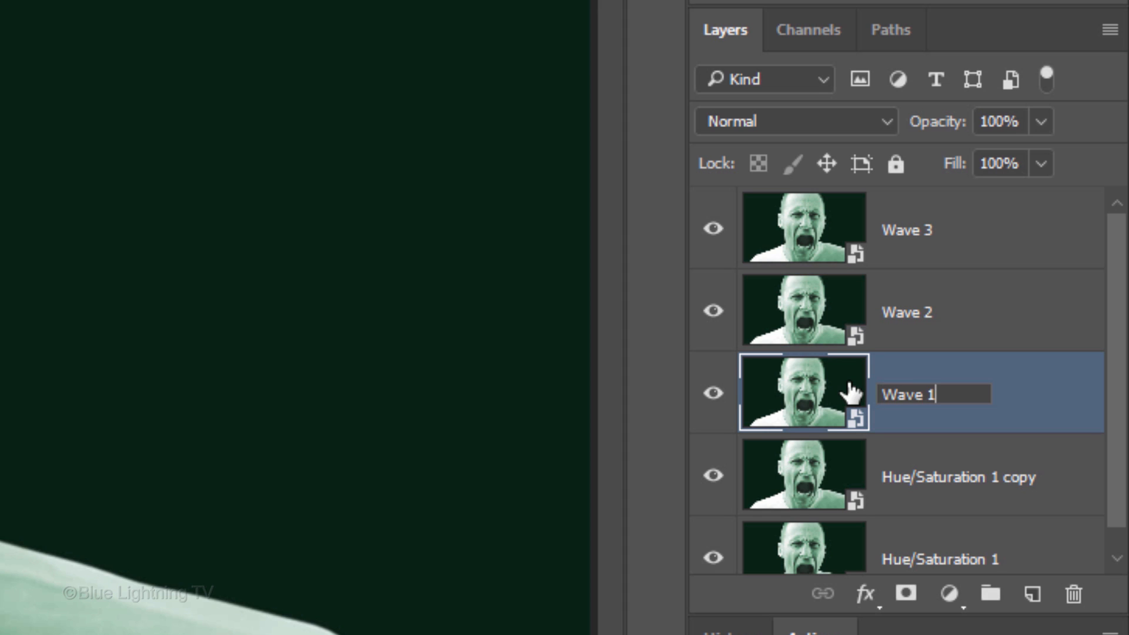
key(Return)
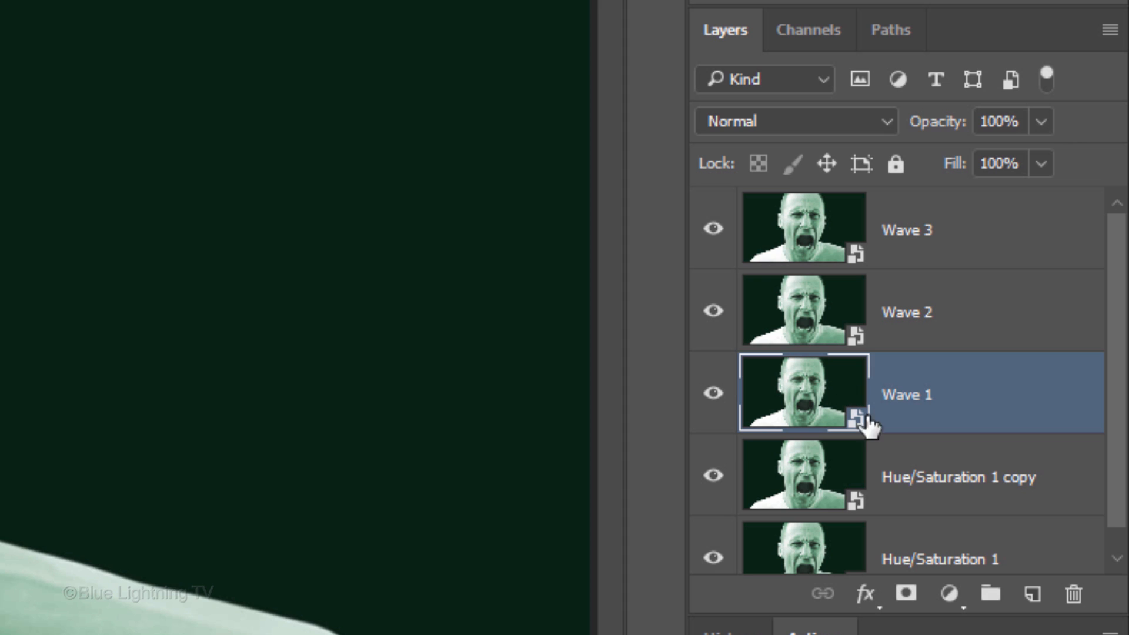
- Rename the smart object beneath Wave 1 as Pointilize and the lowest one as Base
double_click(938, 477)
text(Pointilize)
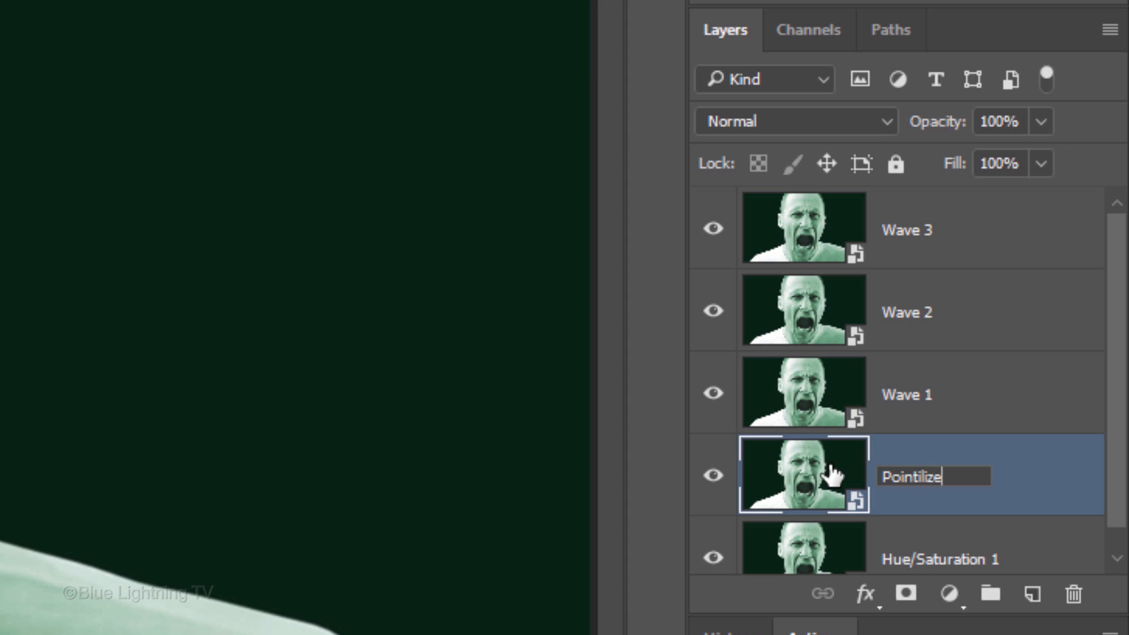
key(Return)
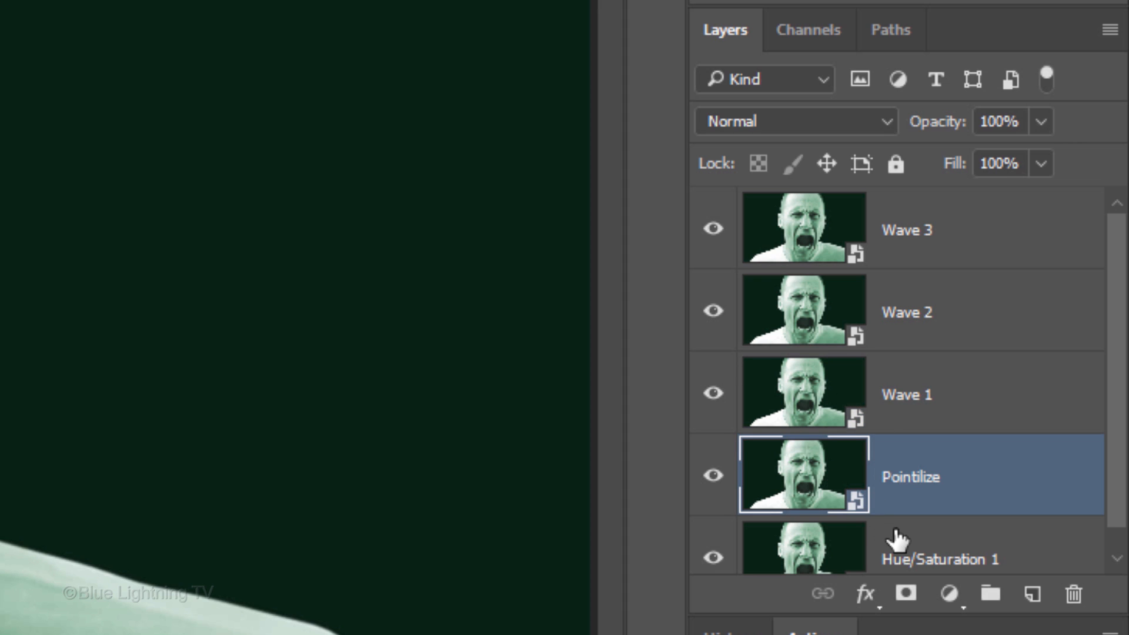
double_click(922, 532)
text(Base)
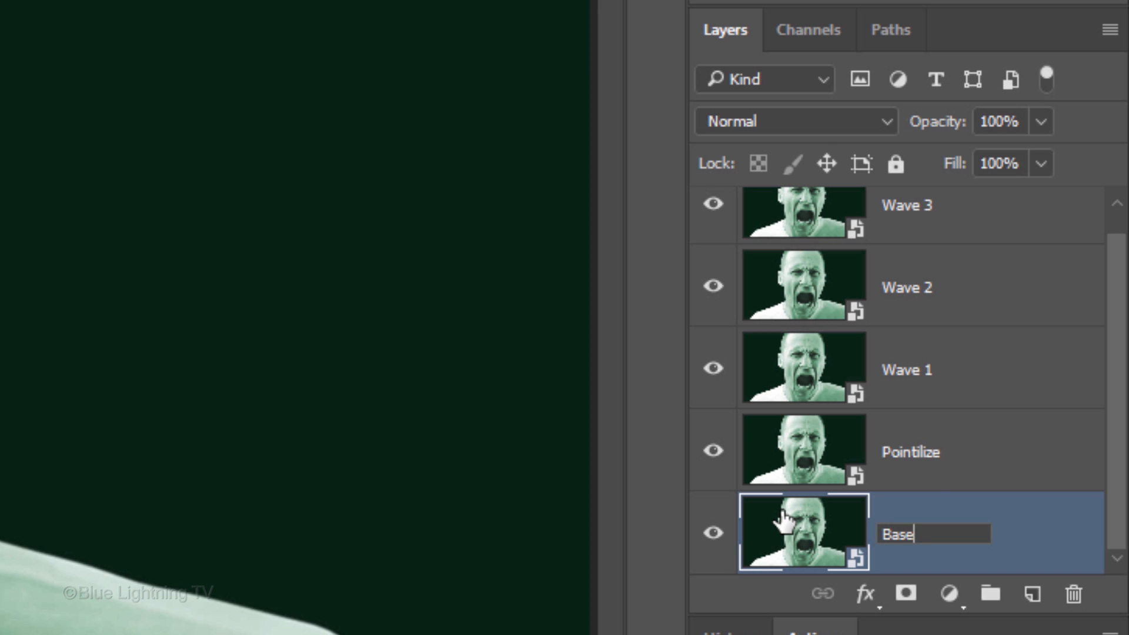
key(Return)
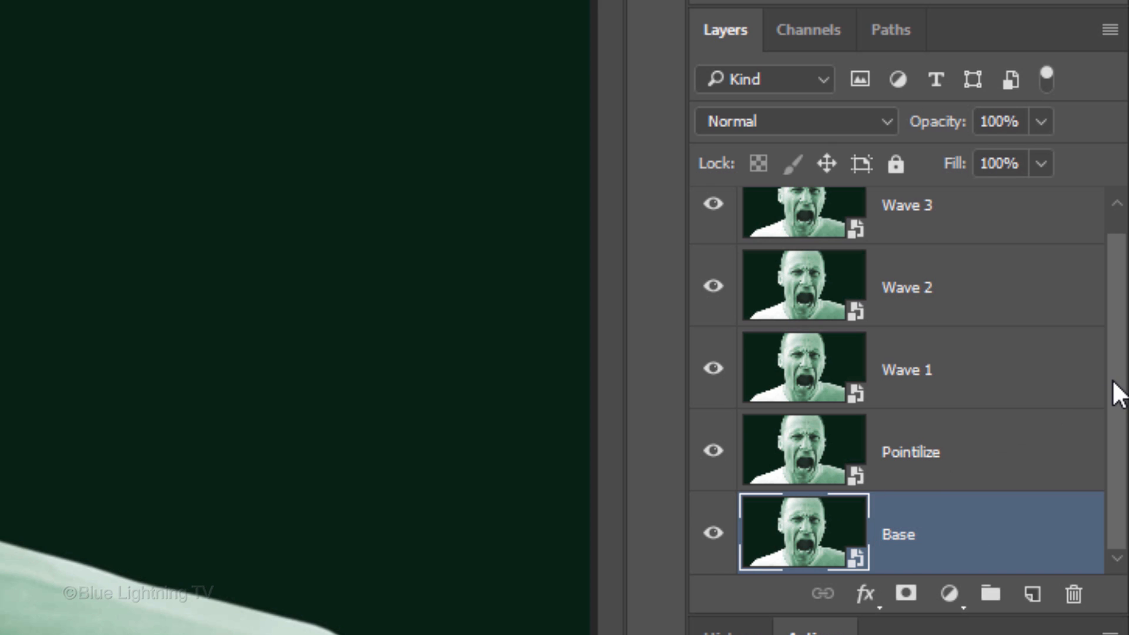
- Create a new empty layer above Wave 3 and name it Scan lines
drag(1117, 390, 1112, 274)
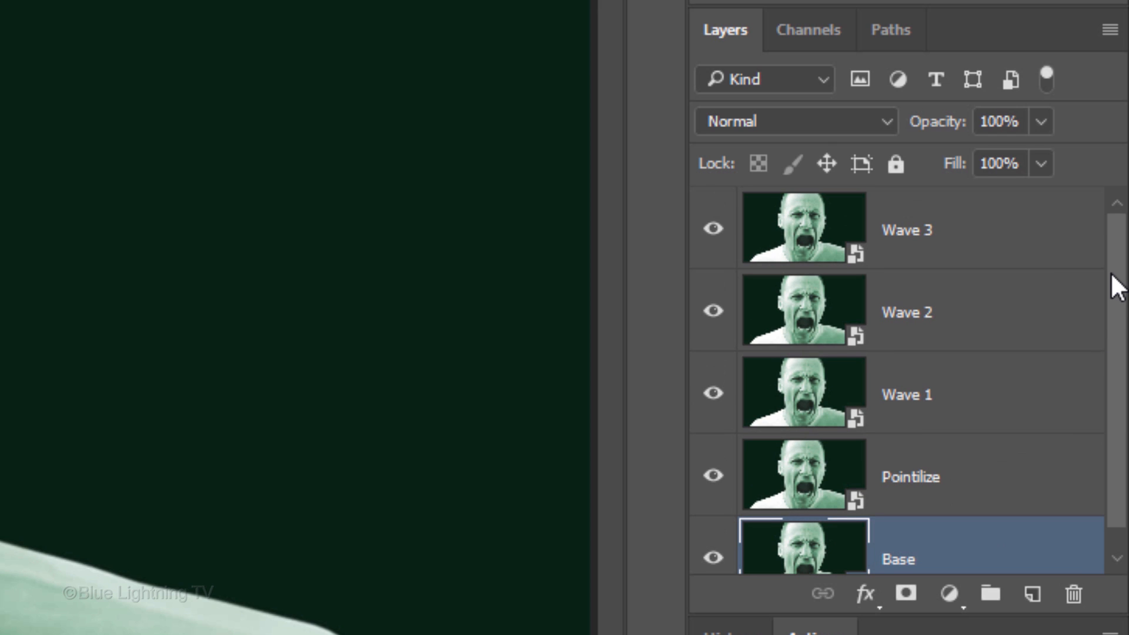
click(994, 234)
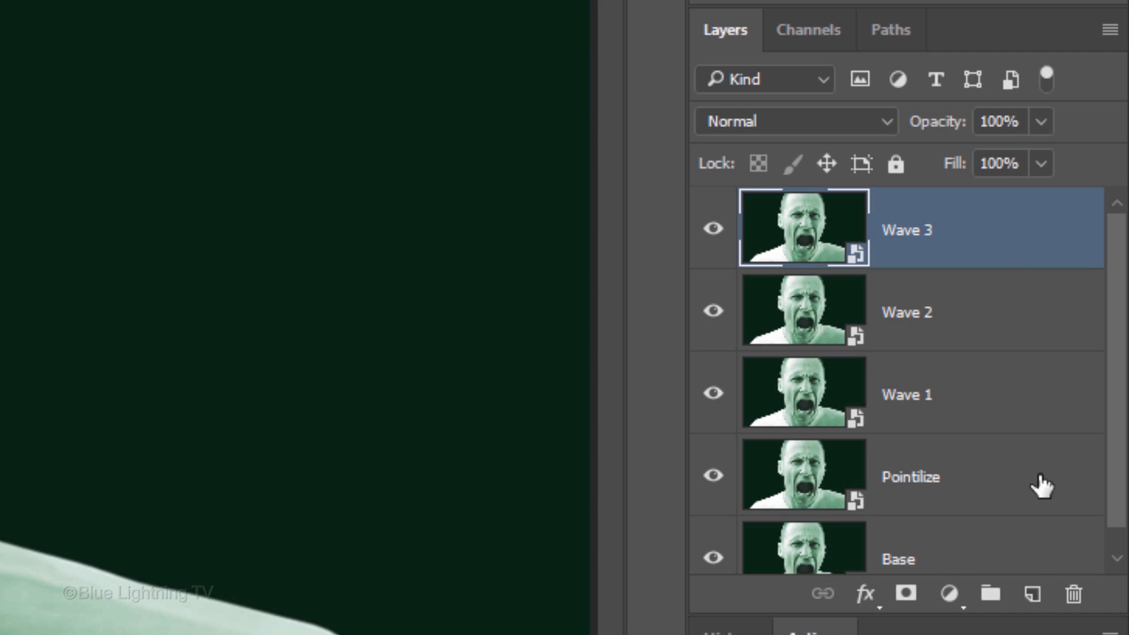
click(1030, 595)
double_click(906, 230)
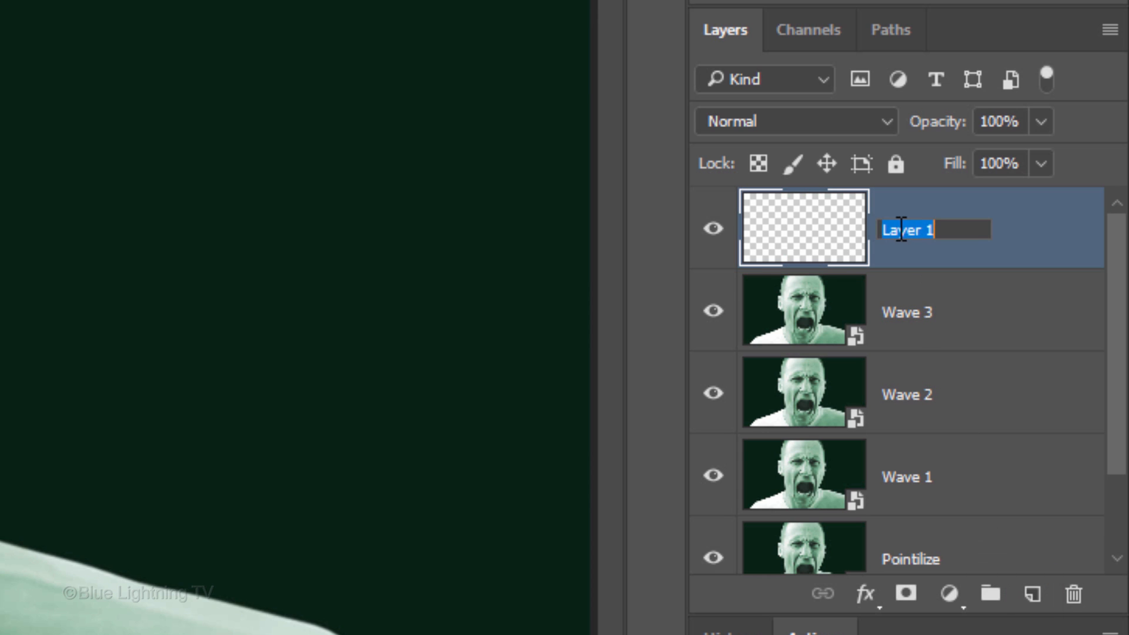
text(Scan lines)
key(Return)
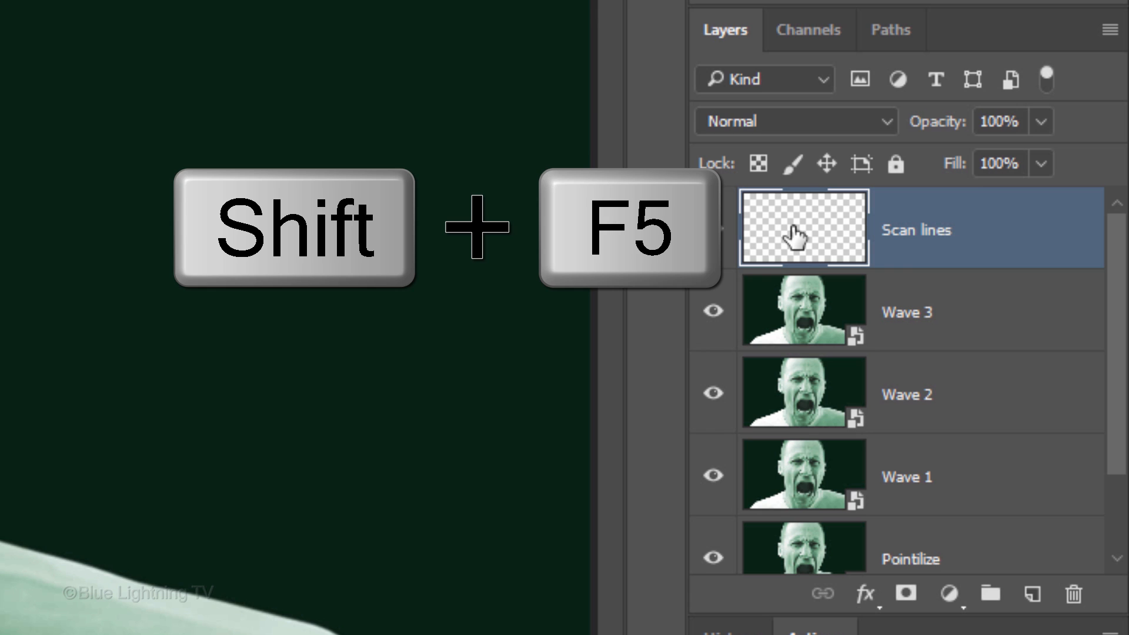
- Fill the Scan lines layer with 50% Gray at 100% opacity and reset the foreground and background colors to black and white
key(shift+F5)
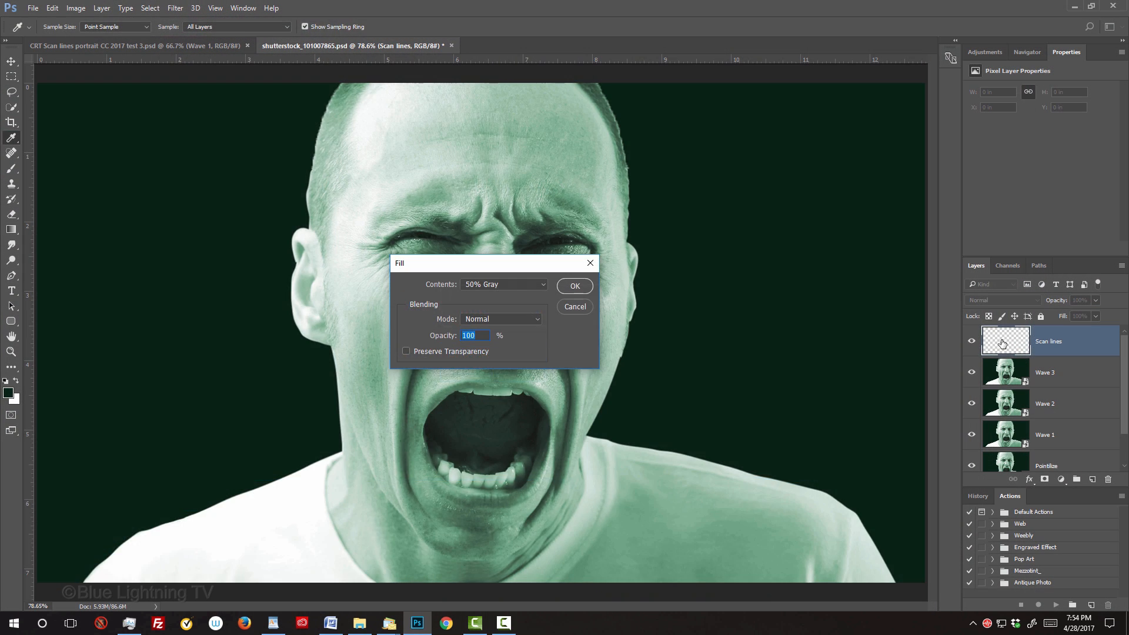
key(Return)
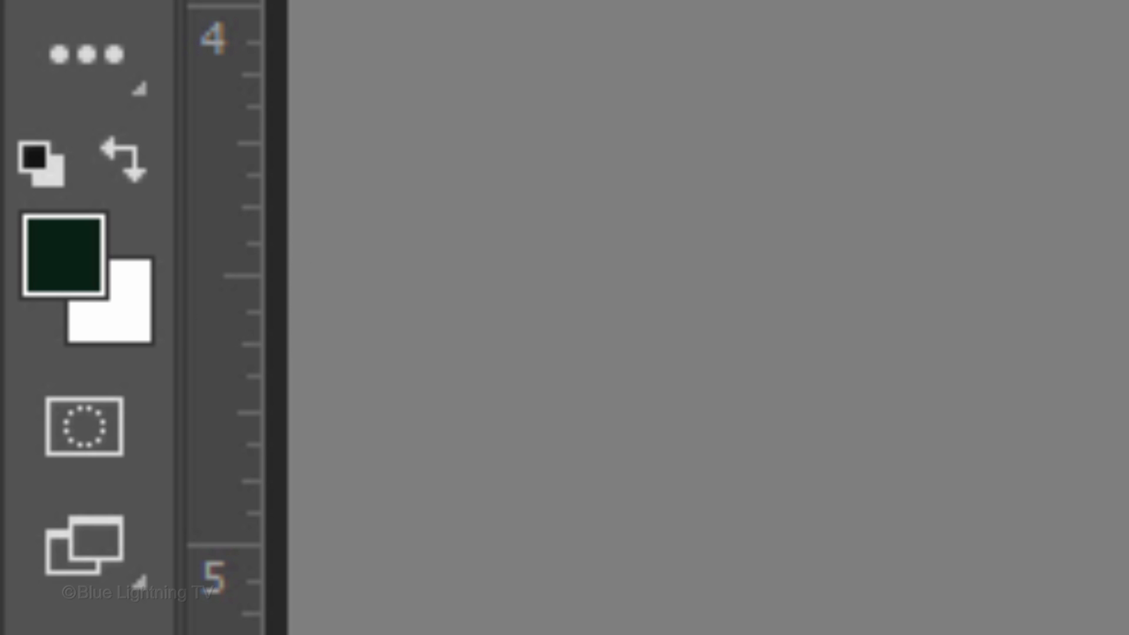
key(d)
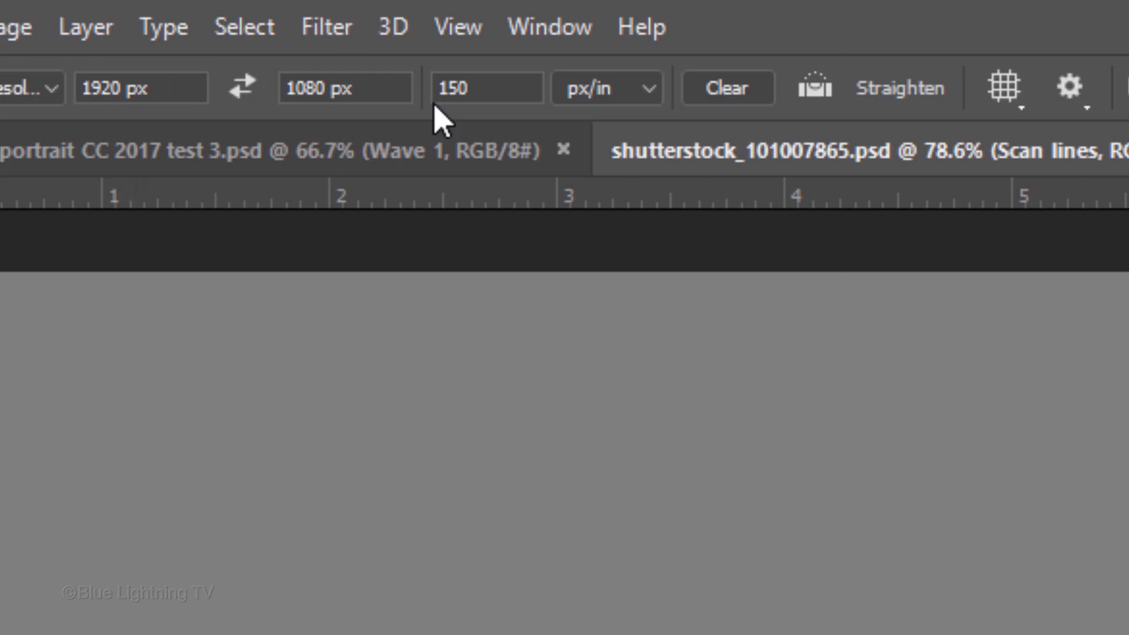
- Apply the Halftone Pattern filter to the Scan lines layer with size 2, contrast 50 and the Line pattern type
click(327, 32)
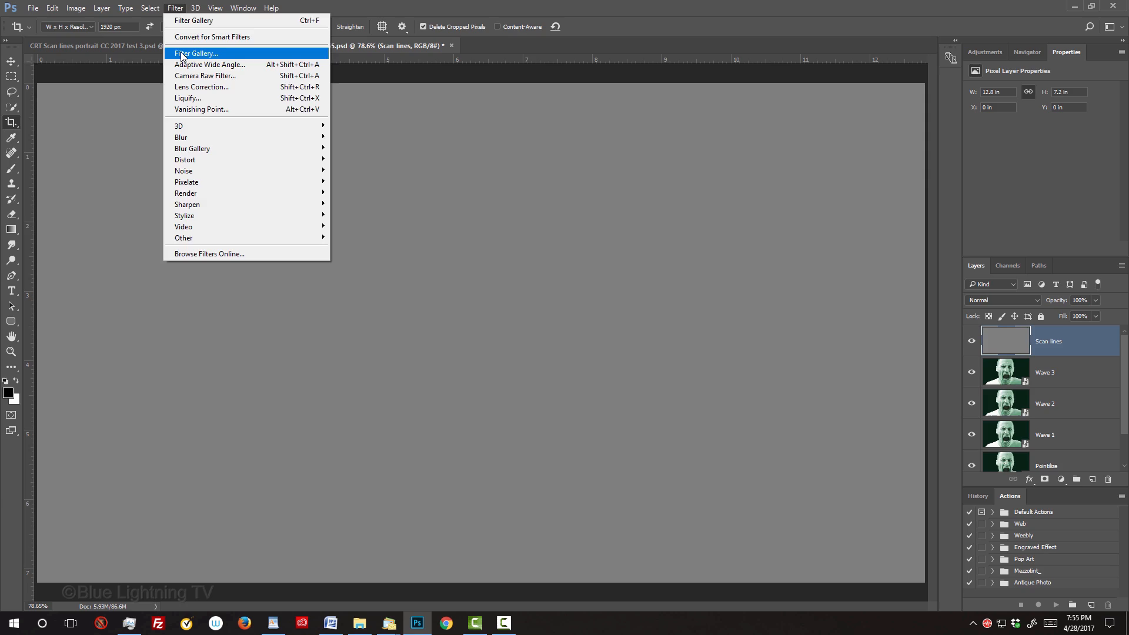
click(351, 177)
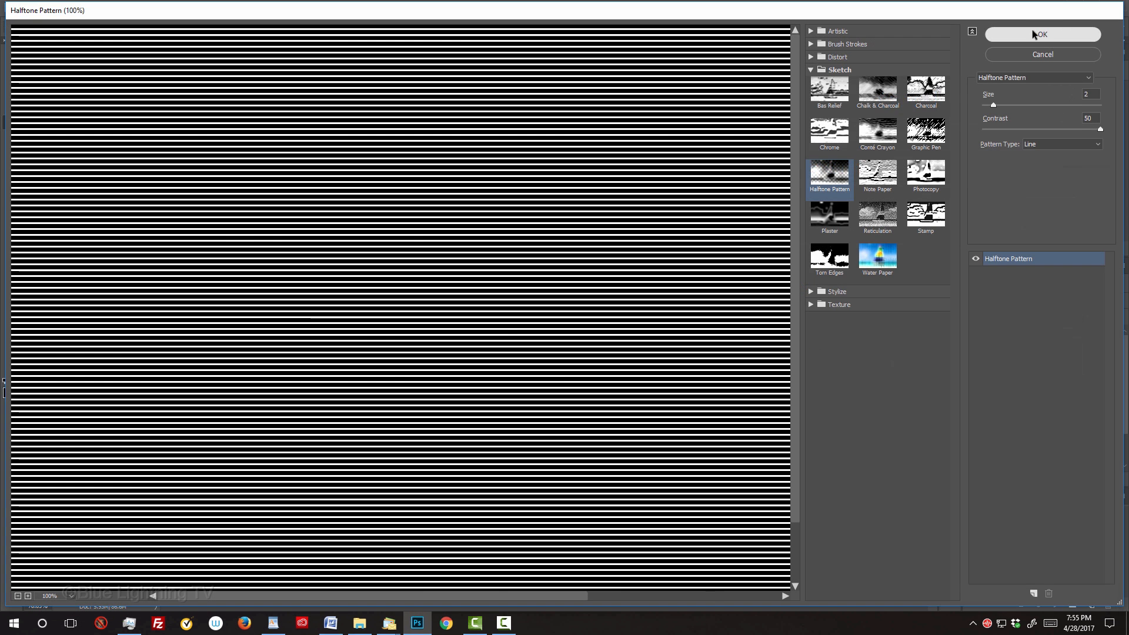
click(1033, 32)
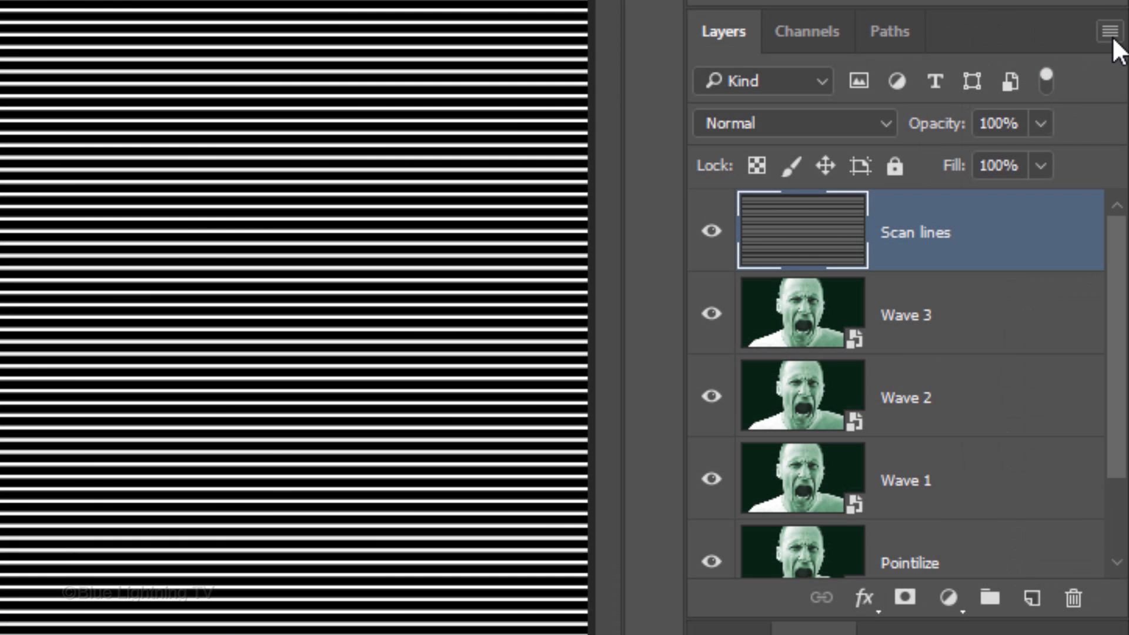
- Convert the Scan lines layer to a smart object and set its blend mode to Overlay
right_click(1050, 341)
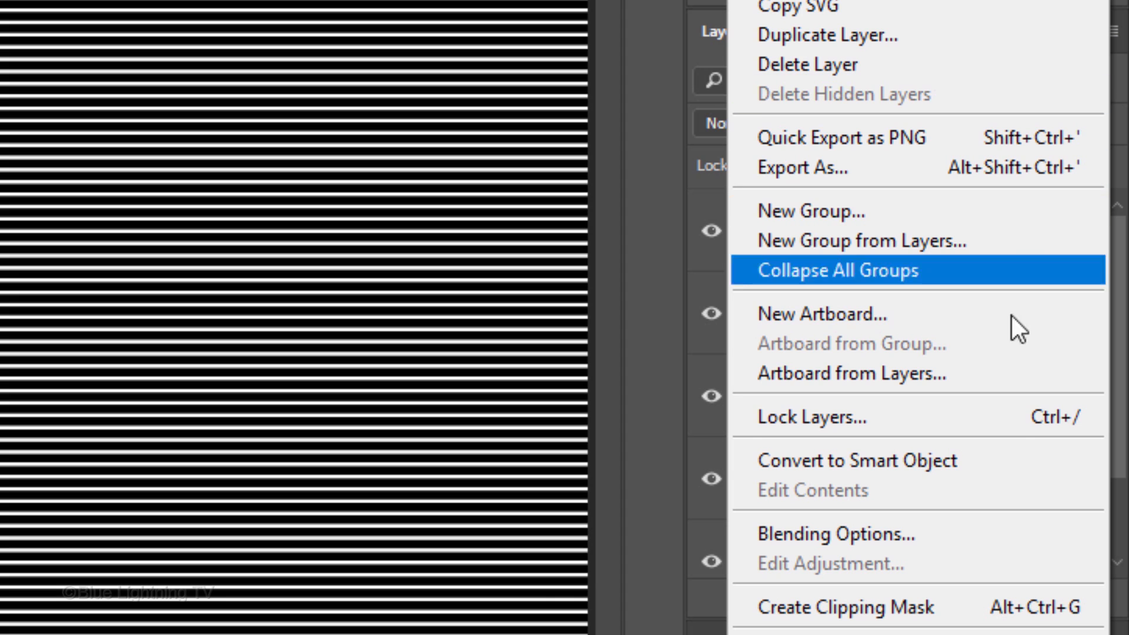
click(1010, 471)
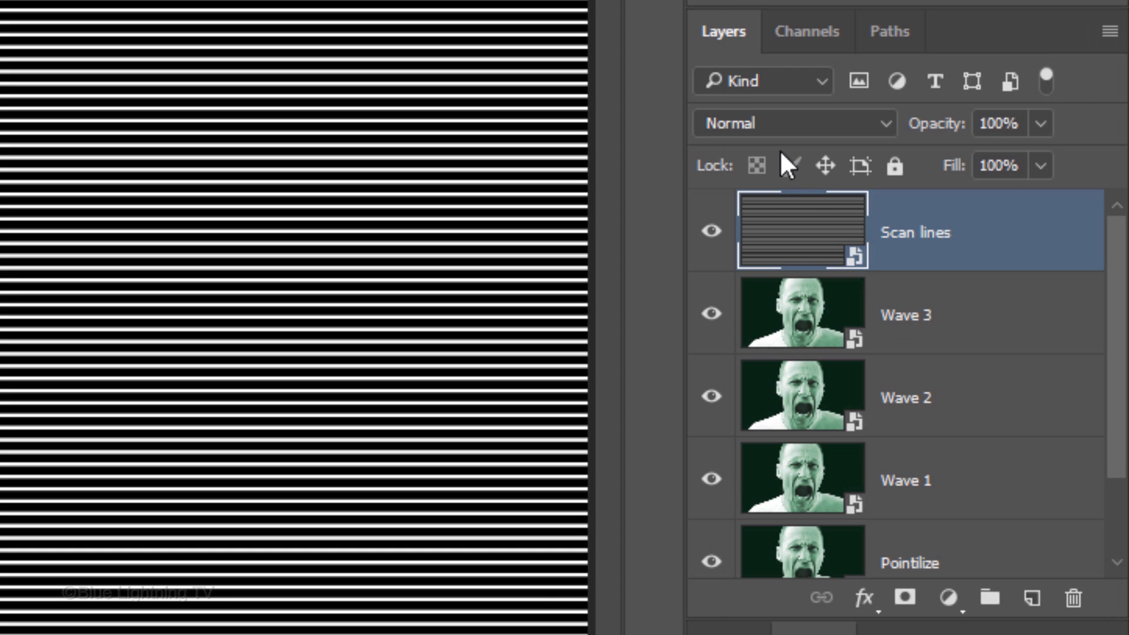
click(761, 121)
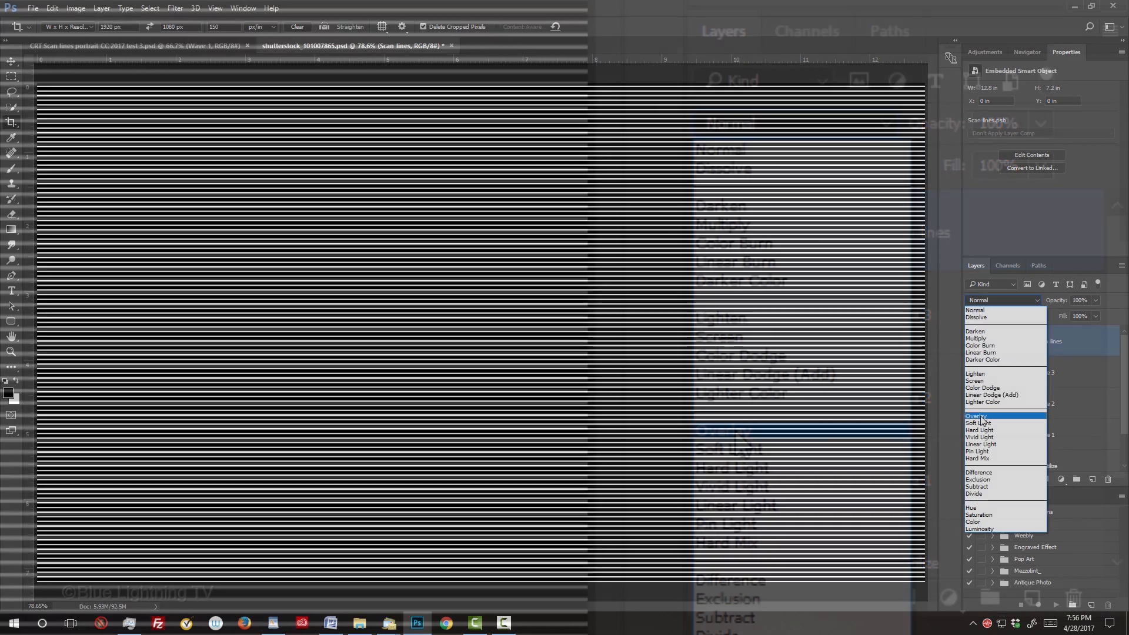
click(981, 417)
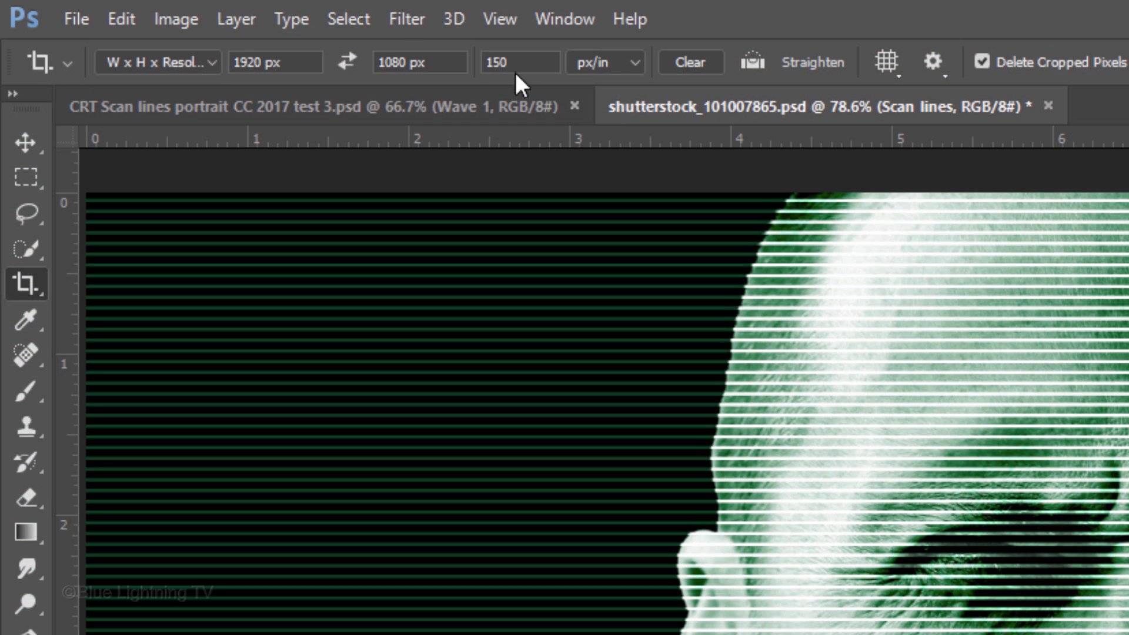
- Apply a Gaussian Blur with a 1.0 pixel radius to the Scan lines layer and collapse its smart filter list
click(411, 21)
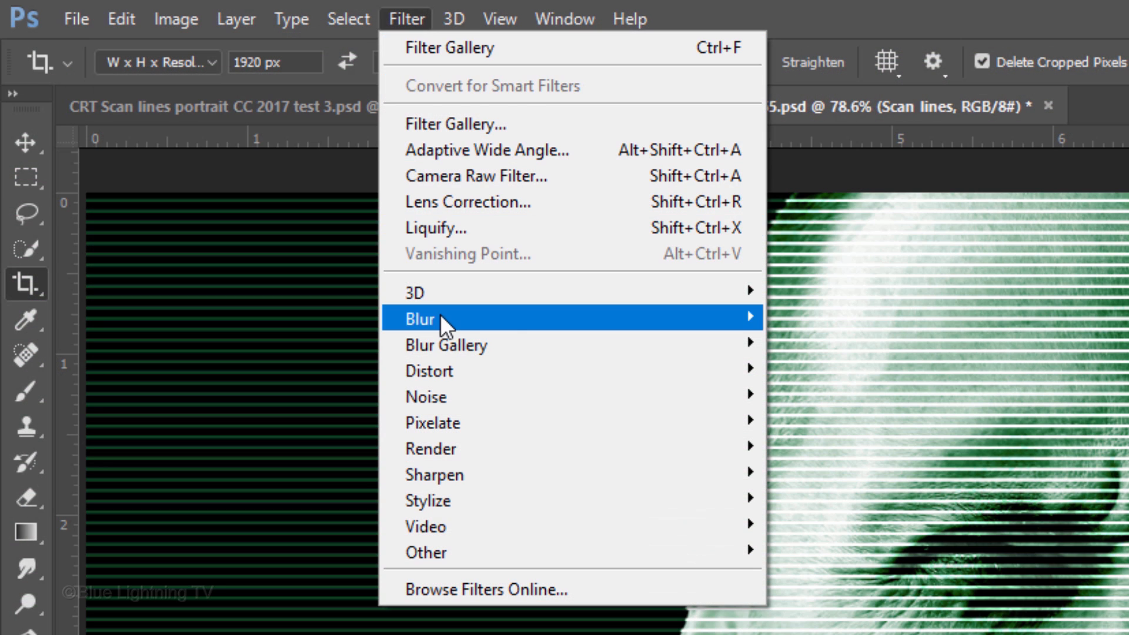
mouse_move(440, 320)
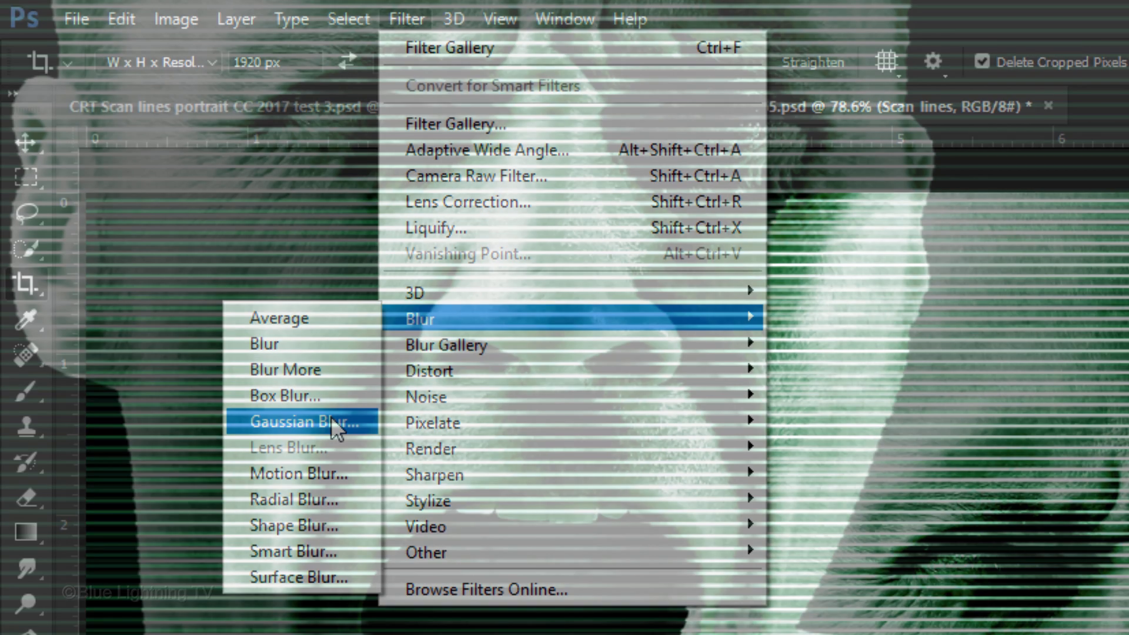
click(331, 421)
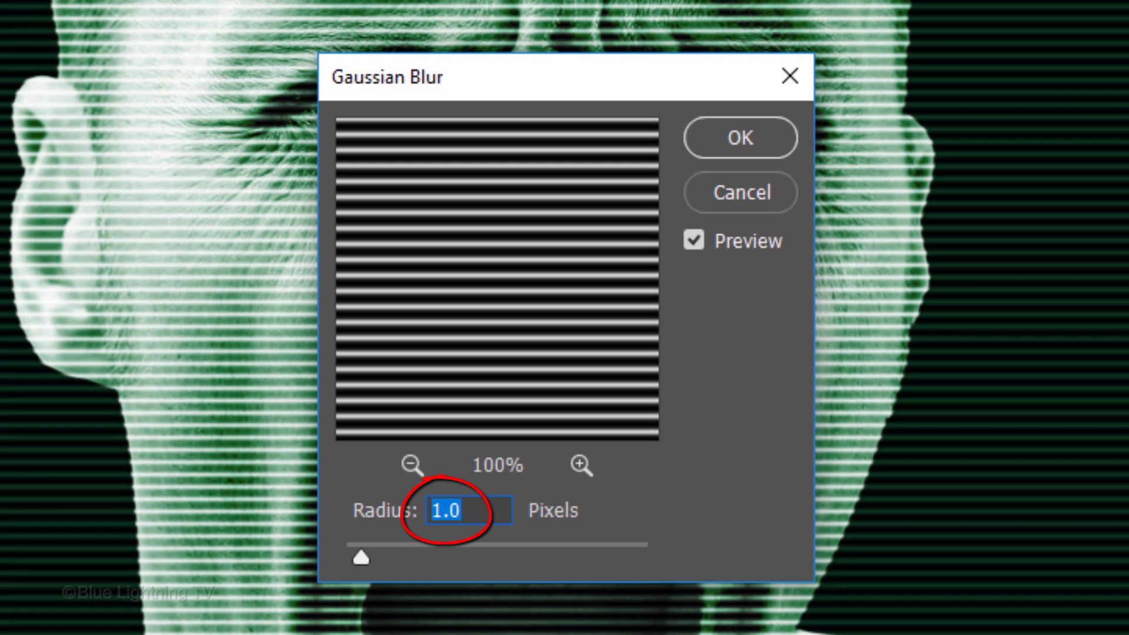
click(755, 141)
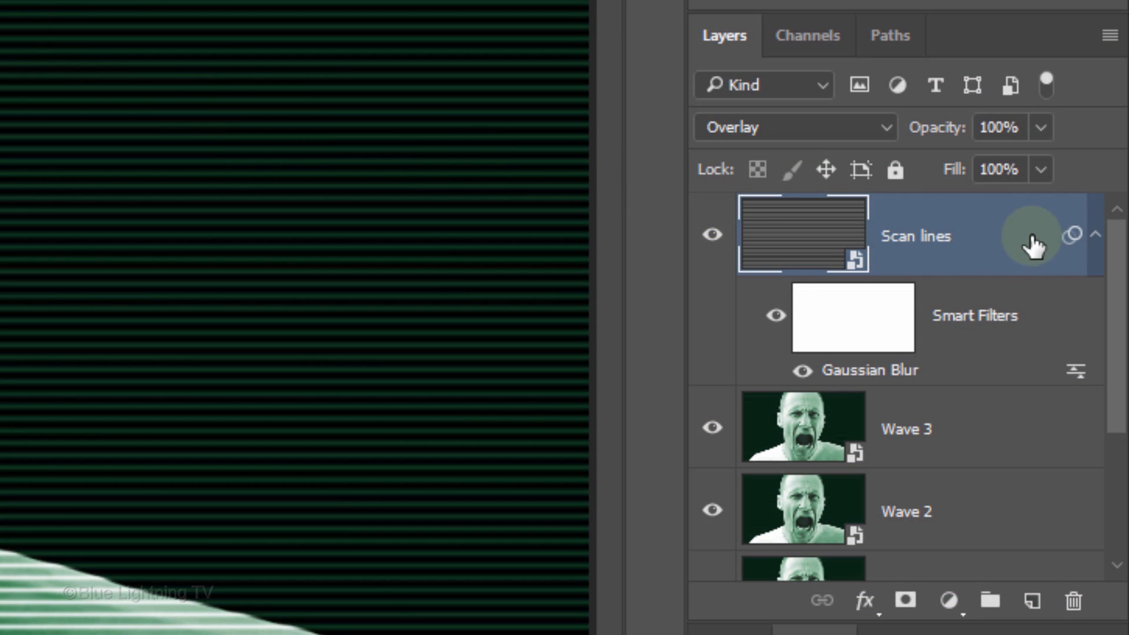
click(1094, 239)
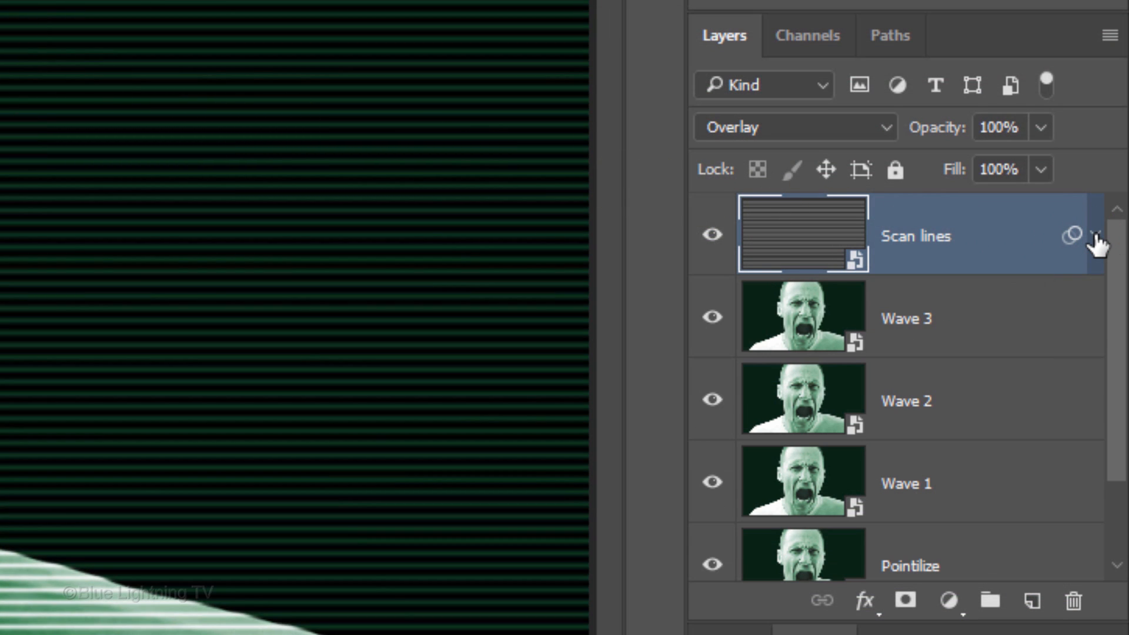
- Hide Wave 3 and apply the Wave filter to Wave 2: 2 generators, Sine, wavelength 193–445, amplitude 1–256, scale 100%, Repeat Edge Pixels
click(820, 401)
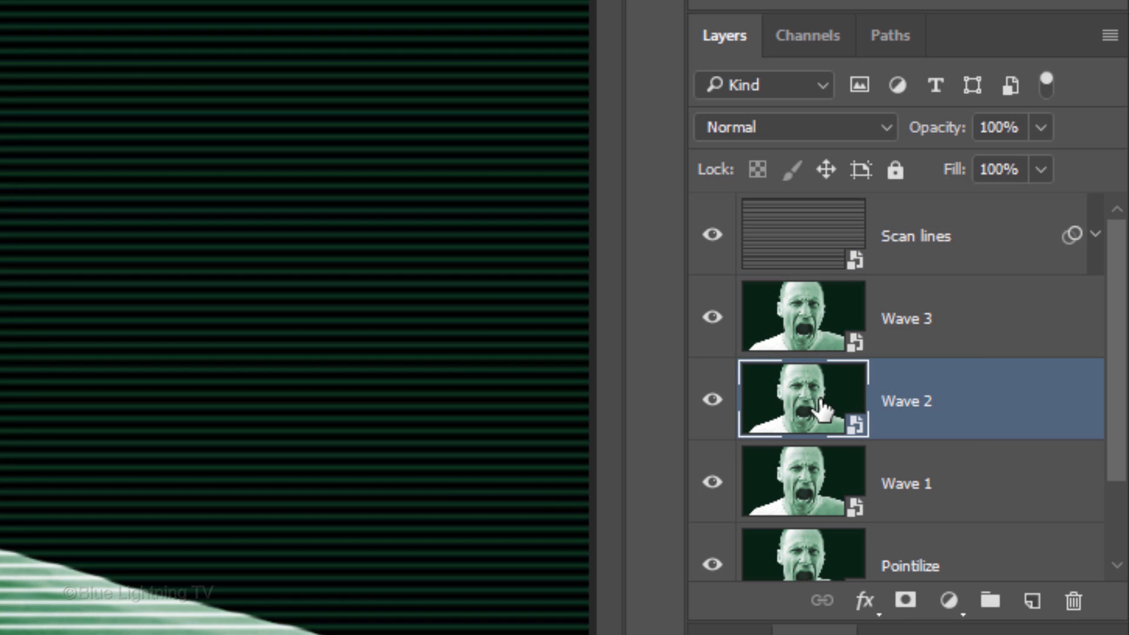
click(713, 318)
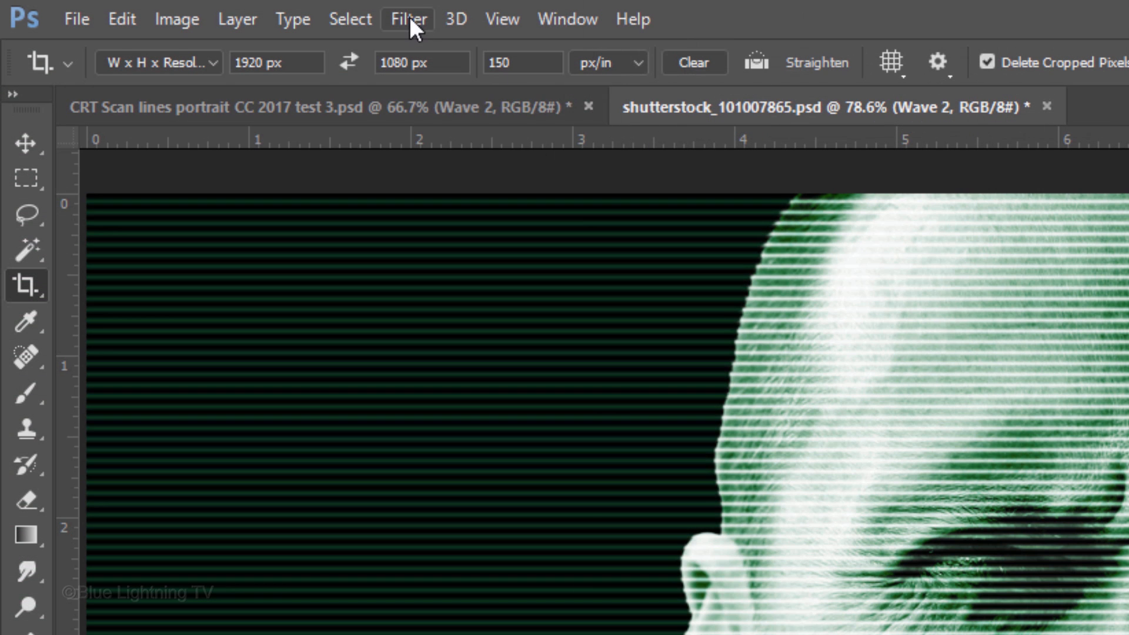
click(410, 19)
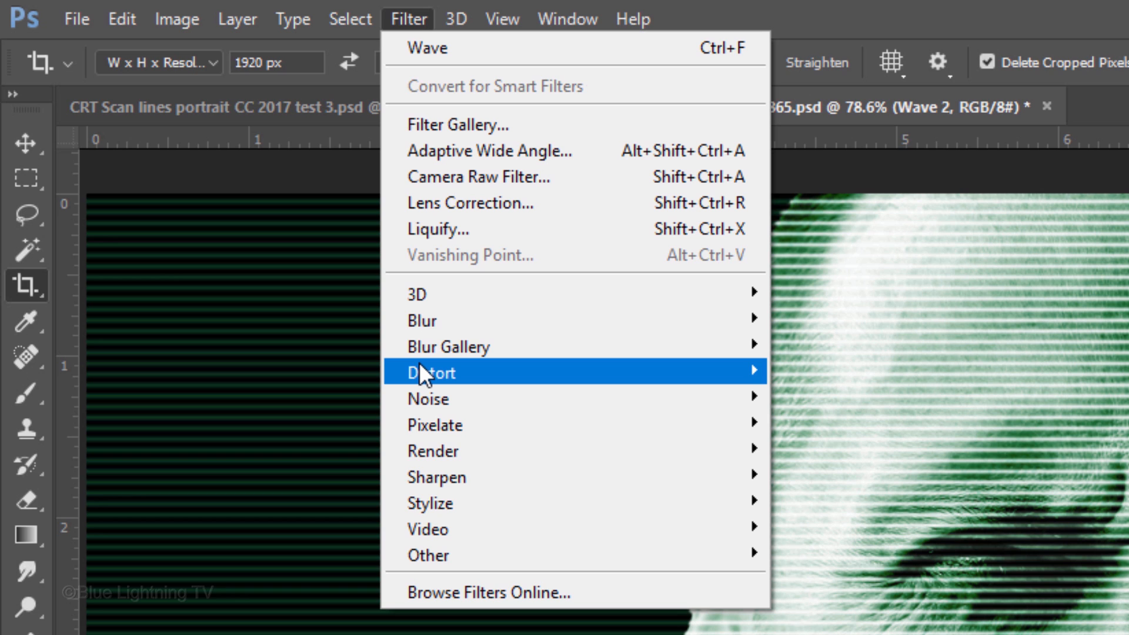
mouse_move(419, 365)
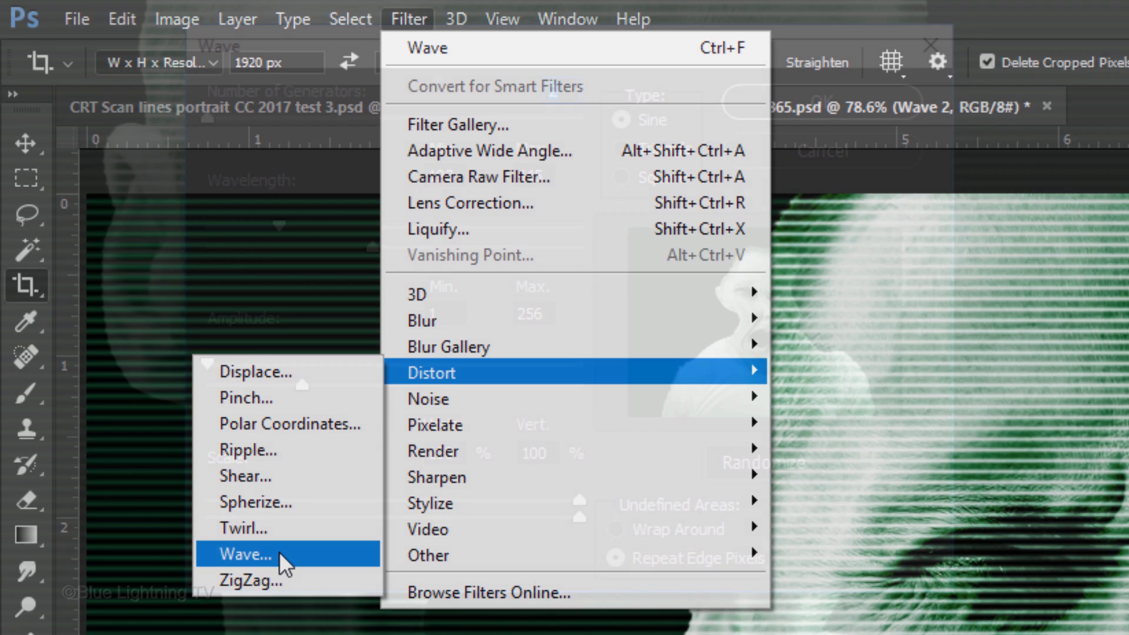
click(280, 551)
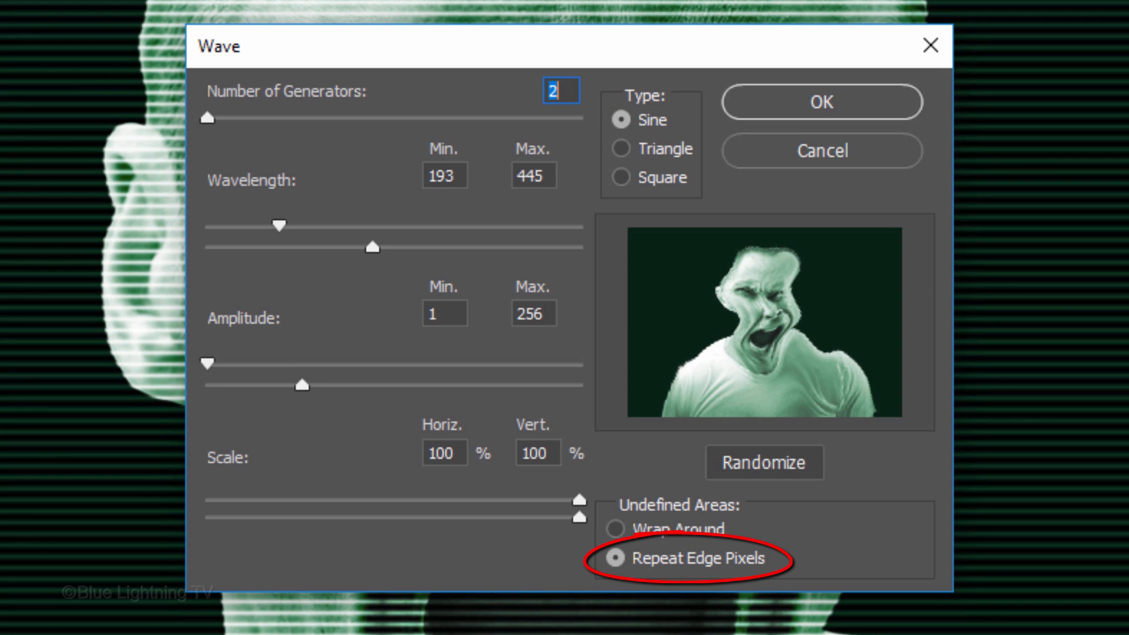
click(844, 104)
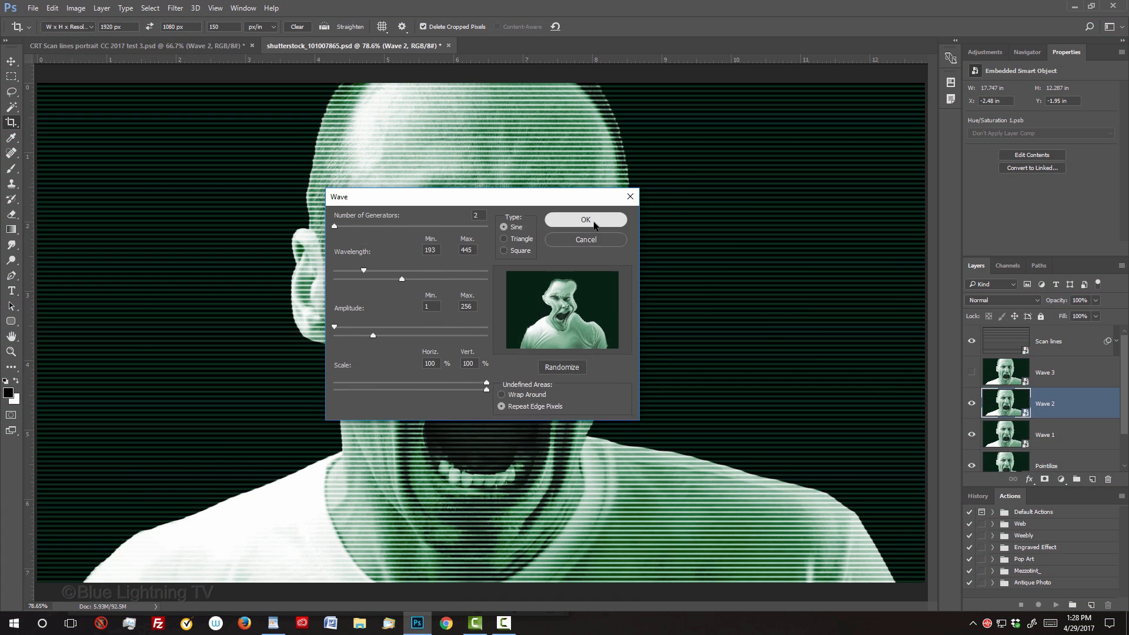
- Activate Wave 2's smart filter mask, fill five full-width Rectangular Marquee bands of varying heights on it with black, and deselect
click(842, 103)
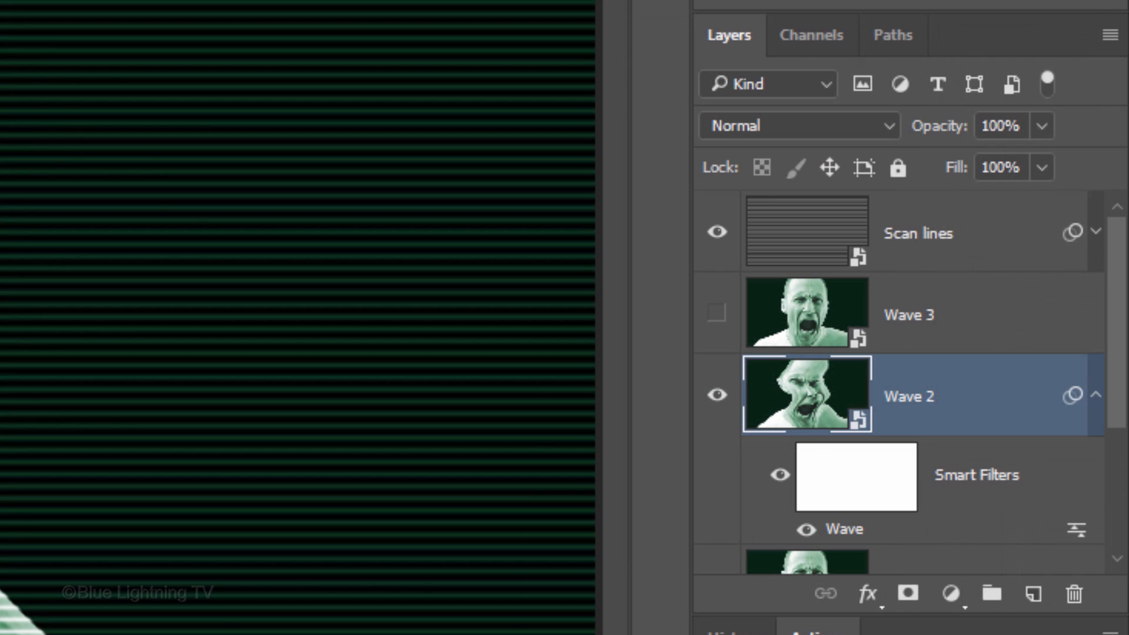
click(849, 487)
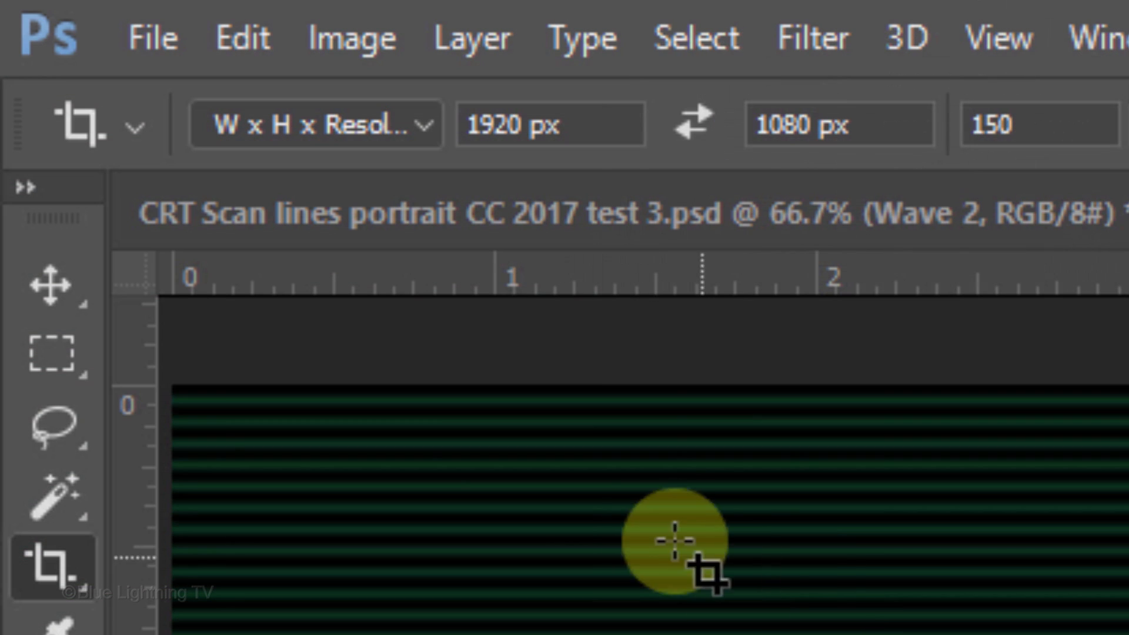
click(59, 361)
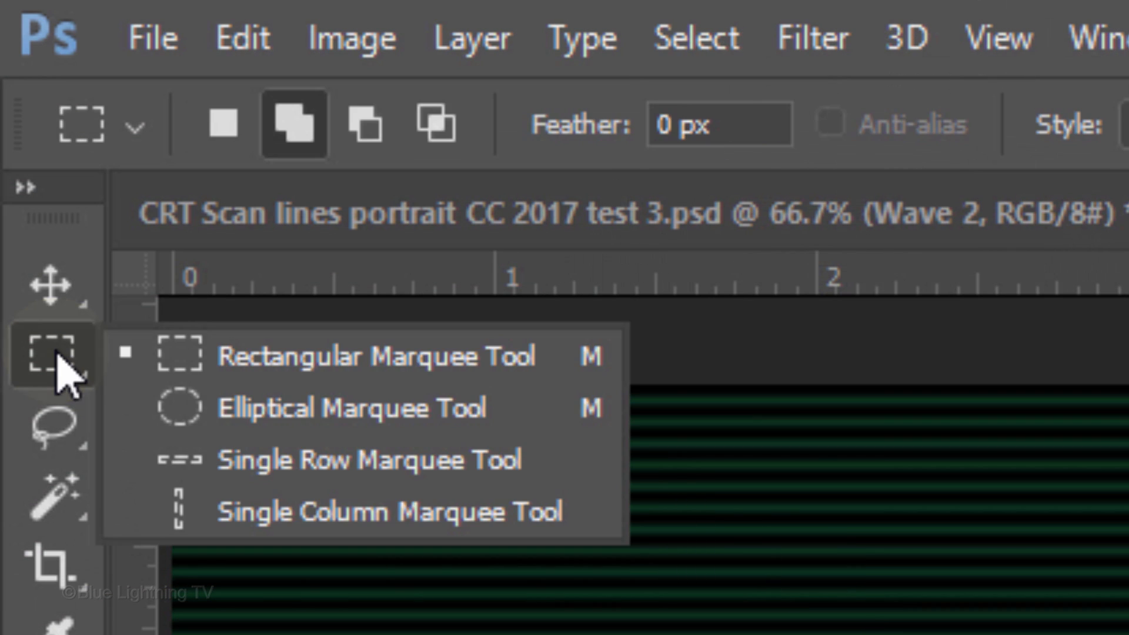
click(329, 362)
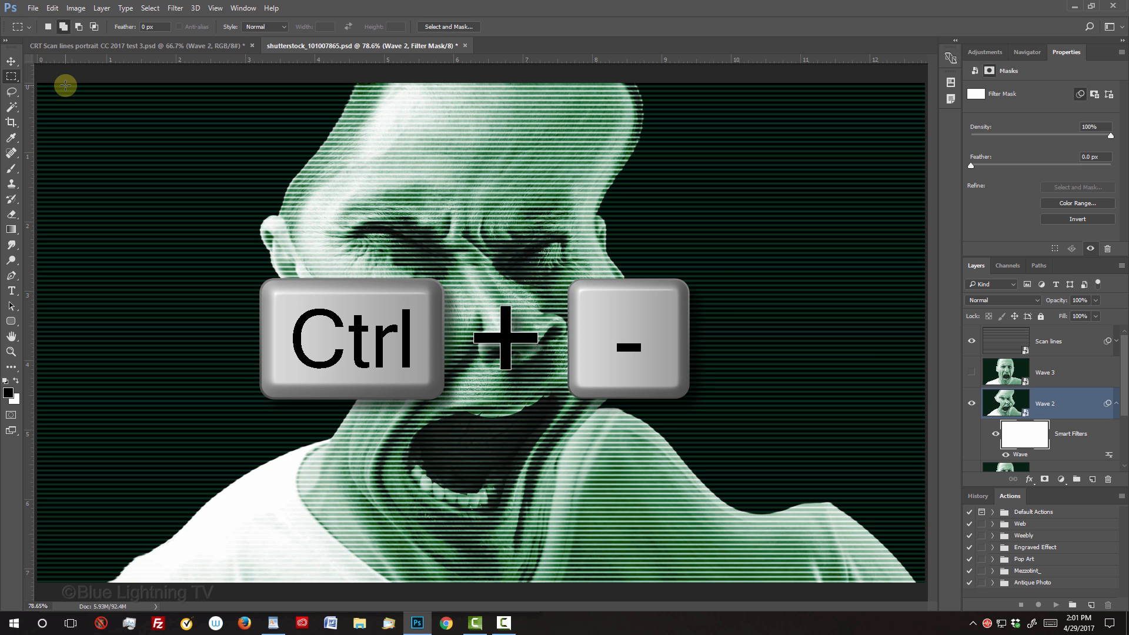
key(ctrl+minus)
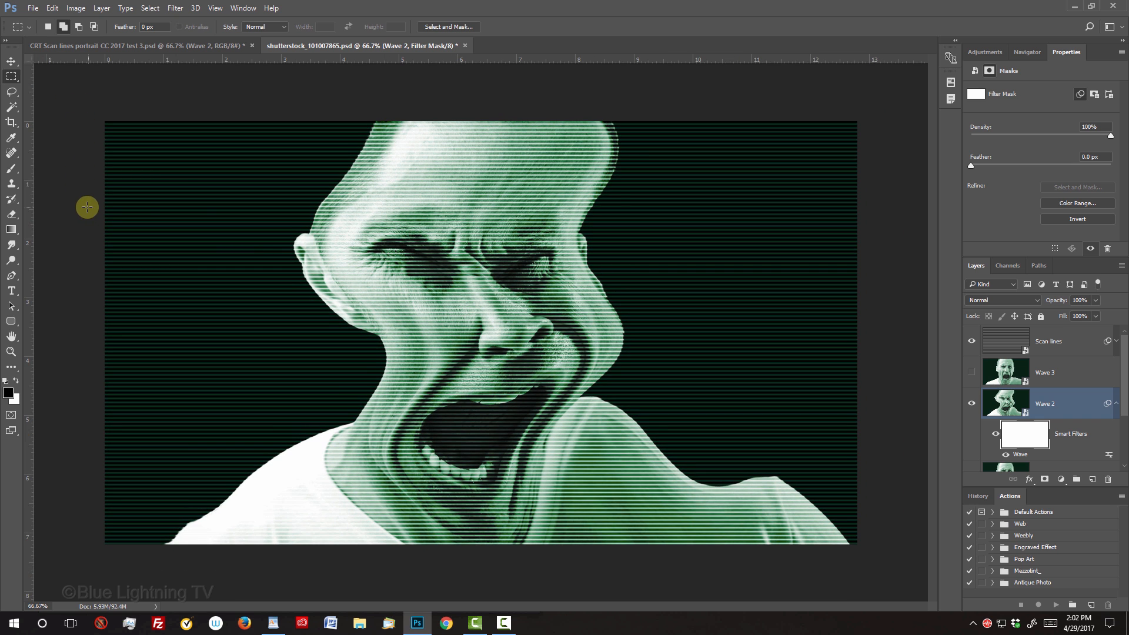
drag(87, 207, 890, 296)
drag(159, 190, 866, 184)
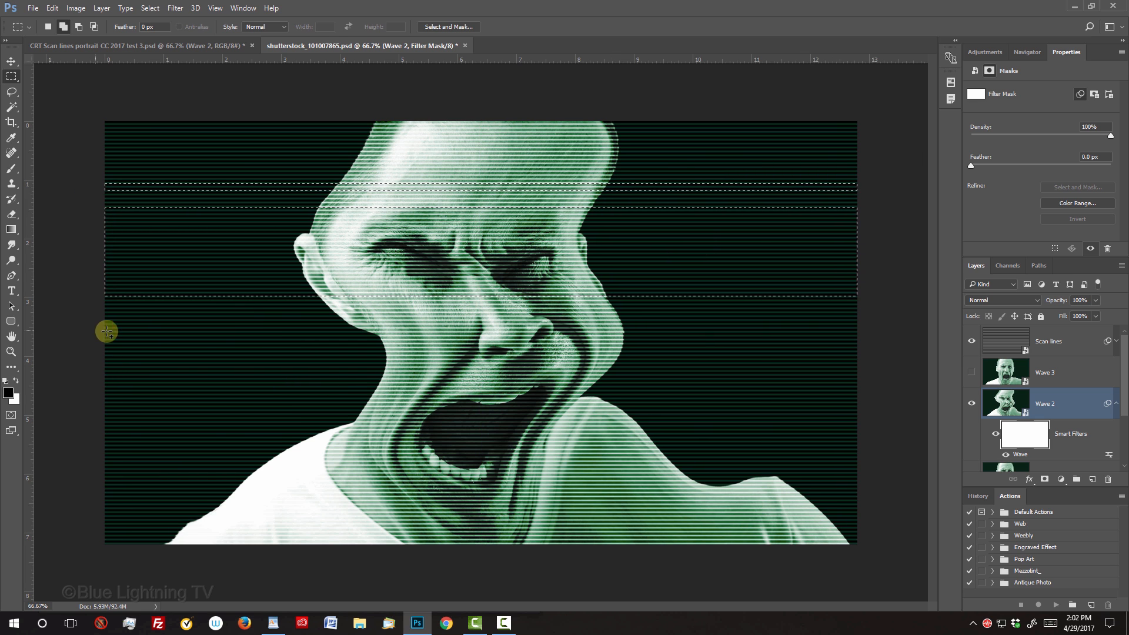
drag(107, 332, 888, 346)
drag(152, 467, 884, 499)
drag(105, 513, 882, 524)
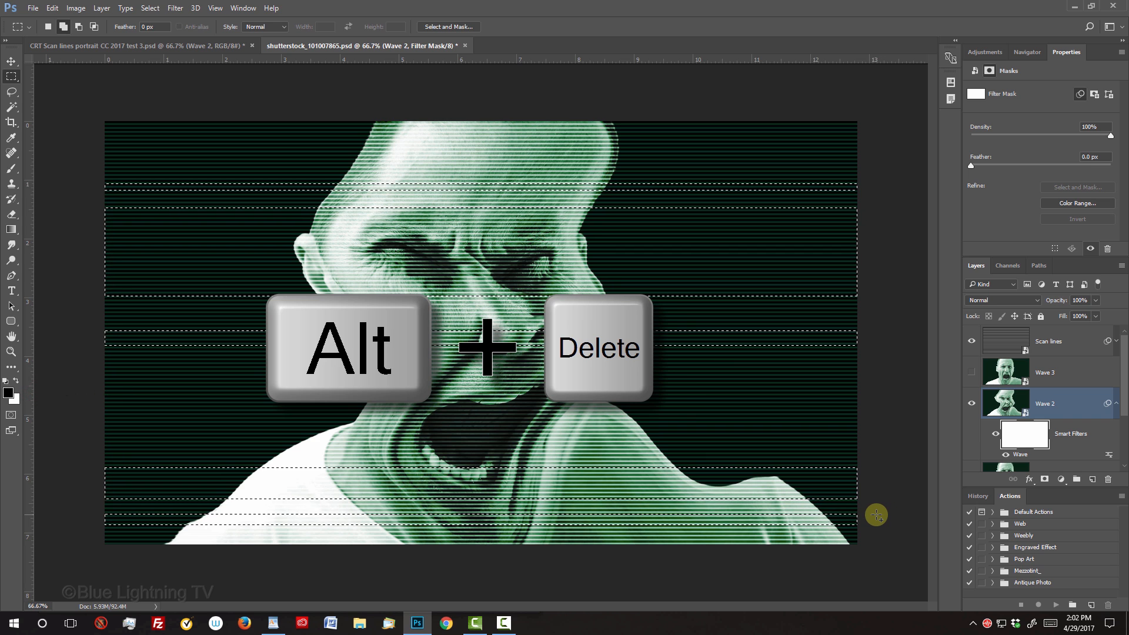
key(alt+Delete)
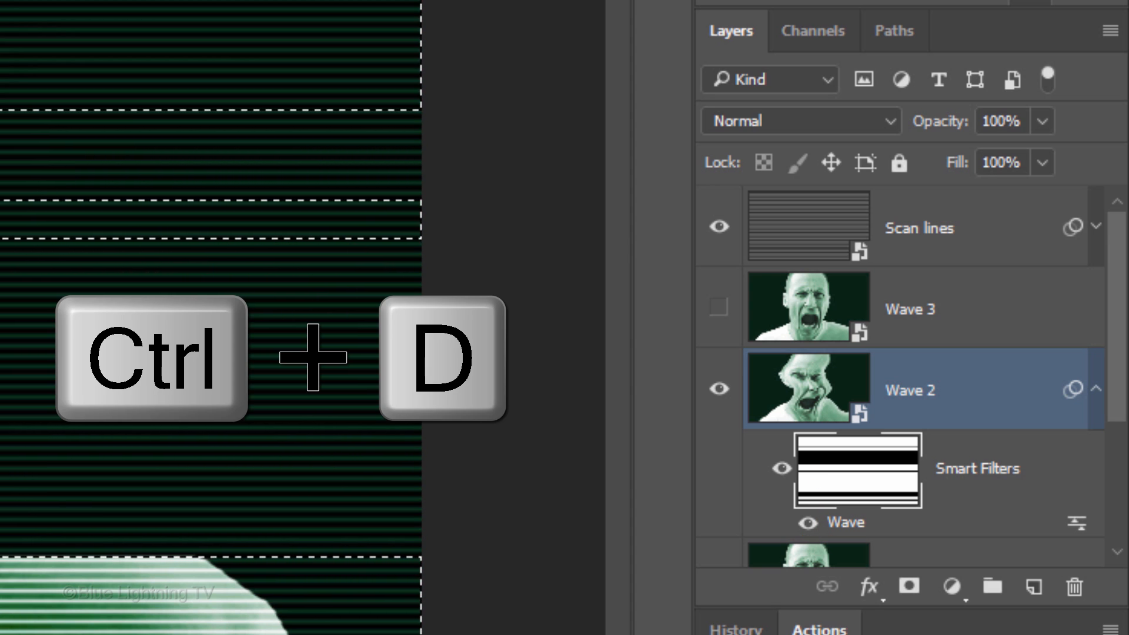
key(ctrl+d)
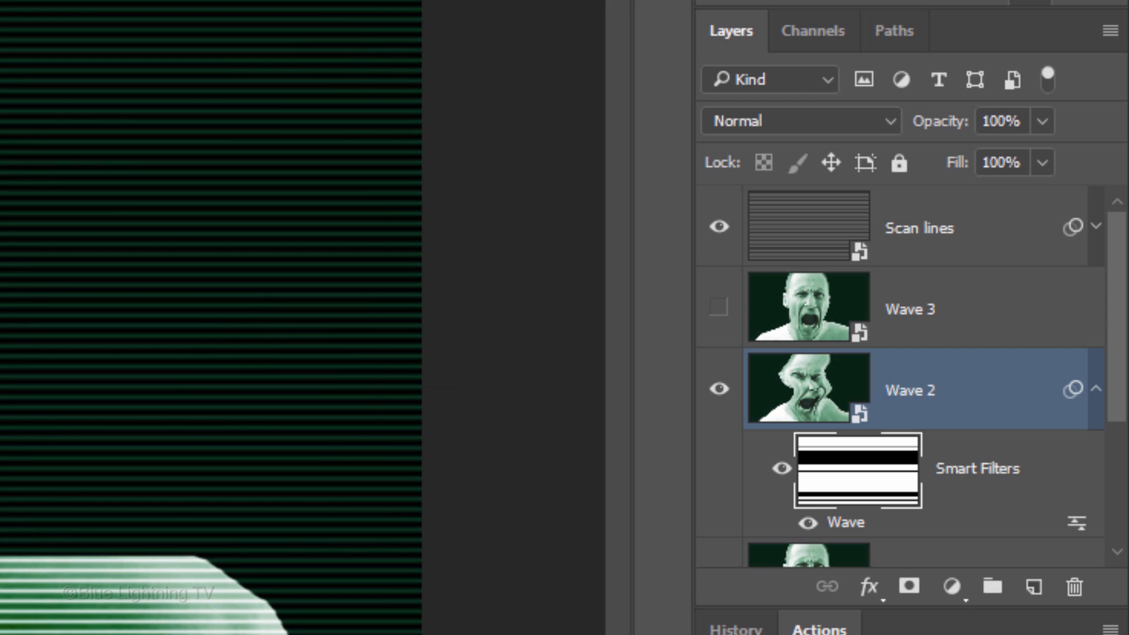
- Set the Wave 2 layer's opacity to 30% and collapse its smart filter list
click(1019, 119)
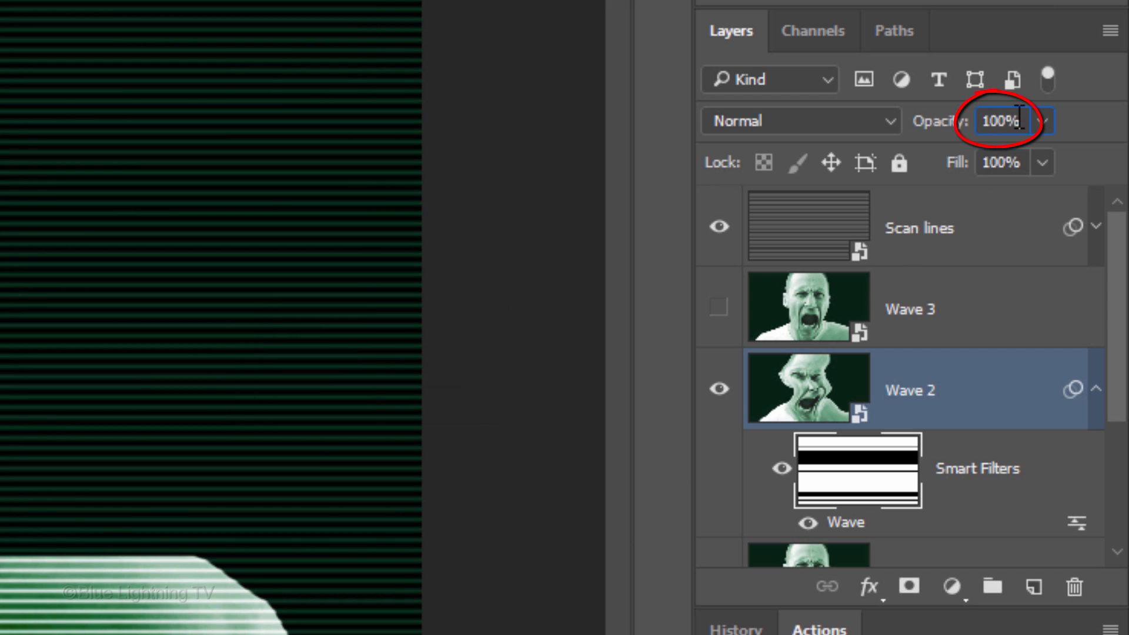
text(30)
key(Return)
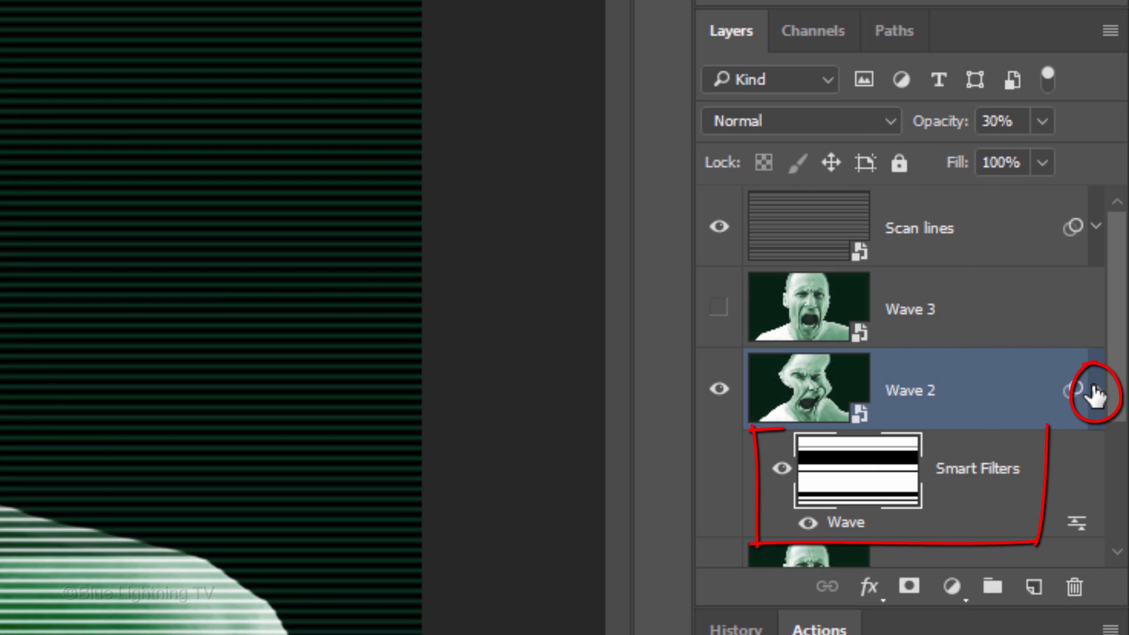
click(1095, 390)
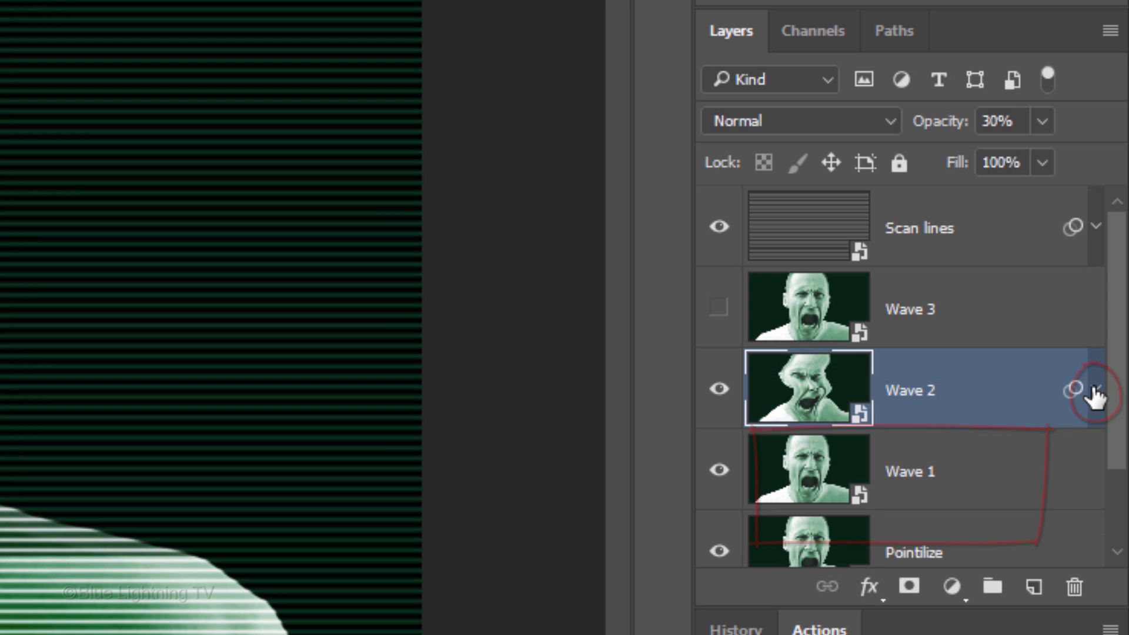
- Show the Wave 3 layer and apply the Wave filter to it with 1 generator, wavelength 1–17 and maximum amplitude 114
click(718, 309)
click(815, 309)
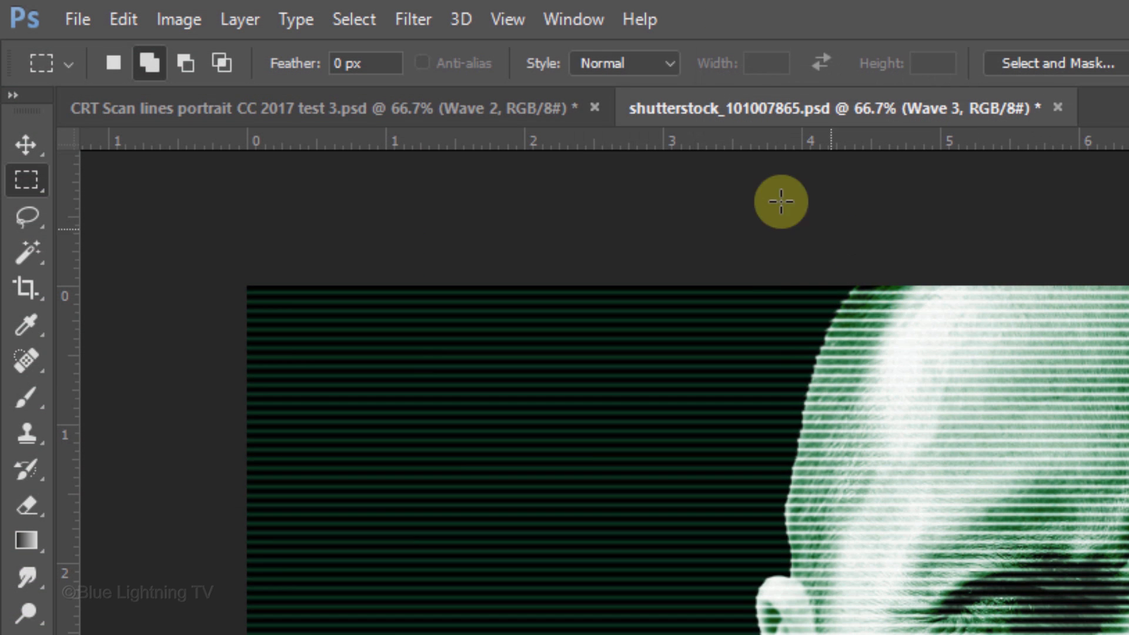
click(411, 17)
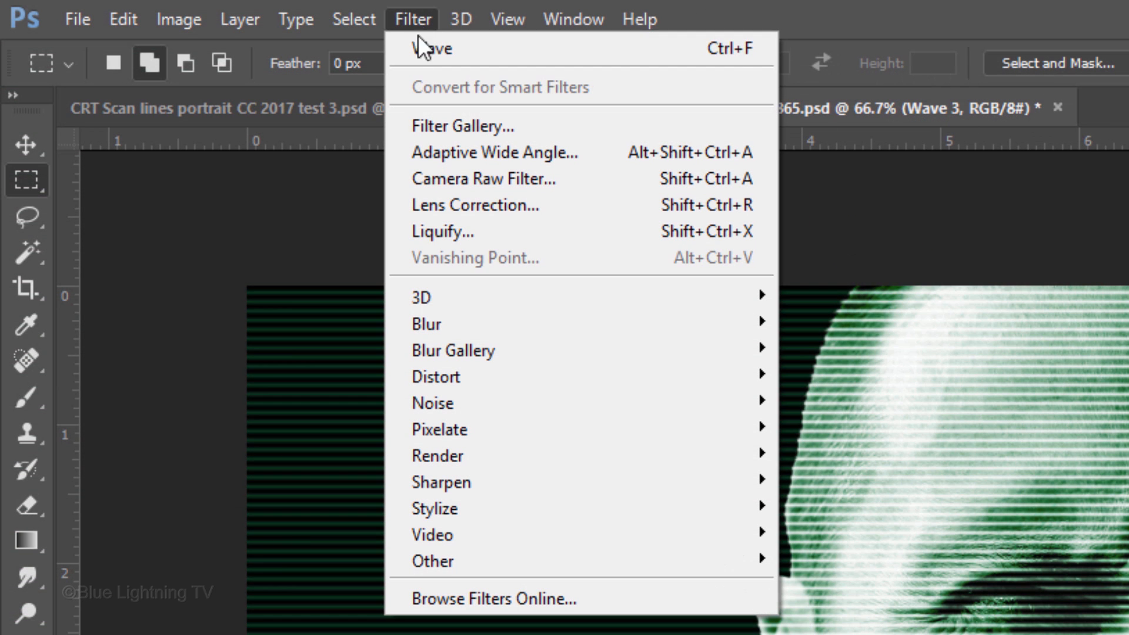
mouse_move(443, 366)
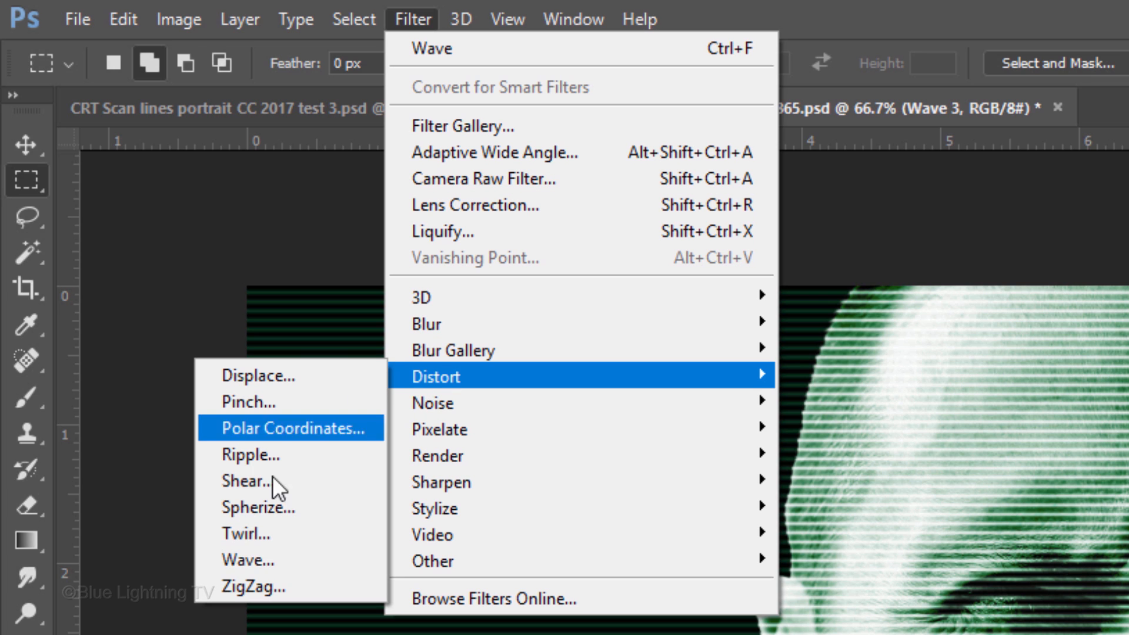
click(278, 556)
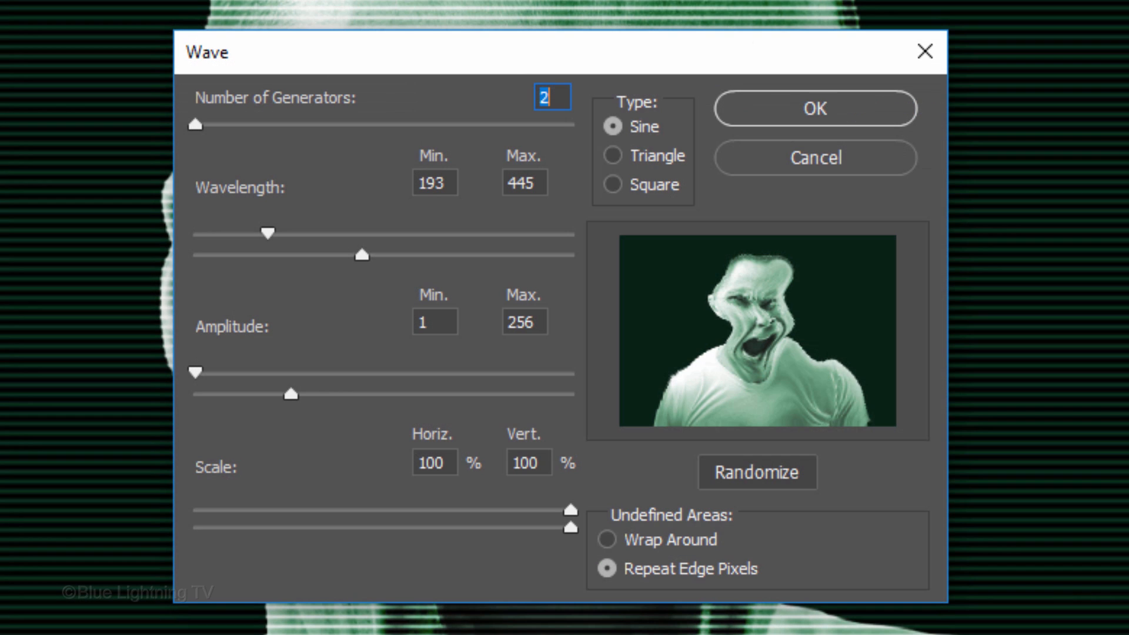
text(1)
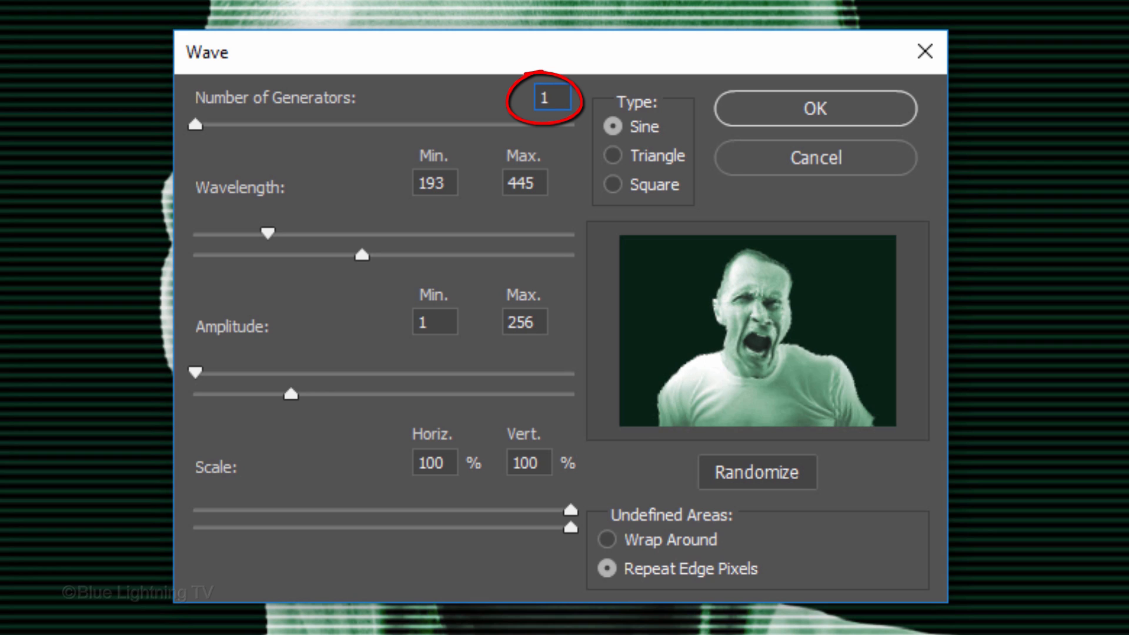
key(Tab)
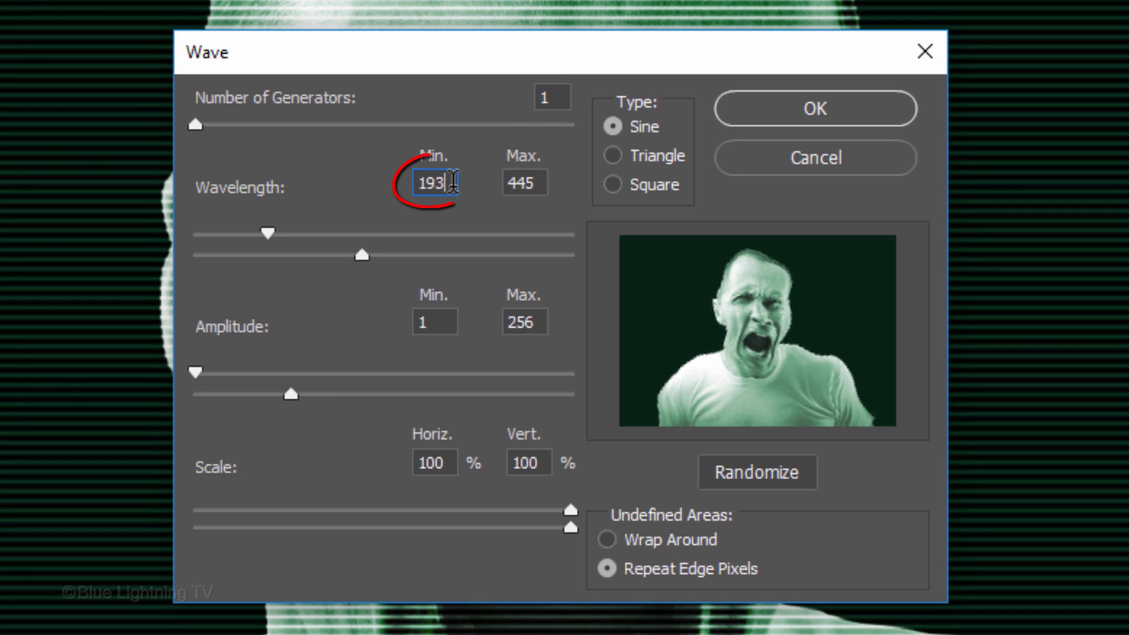
text(1)
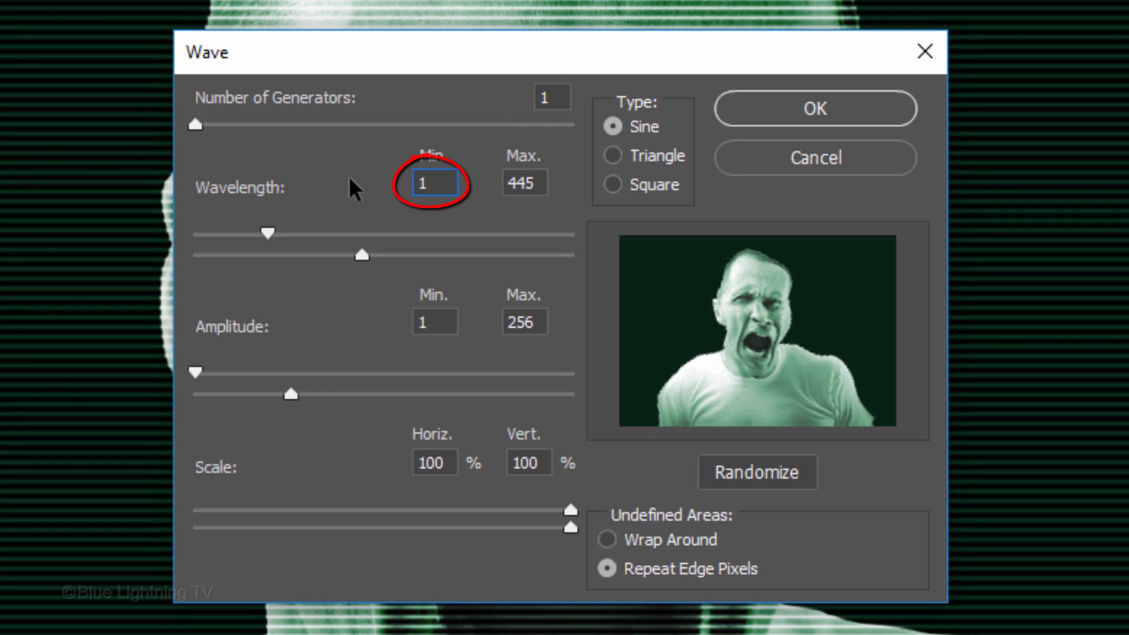
key(Tab)
text(17)
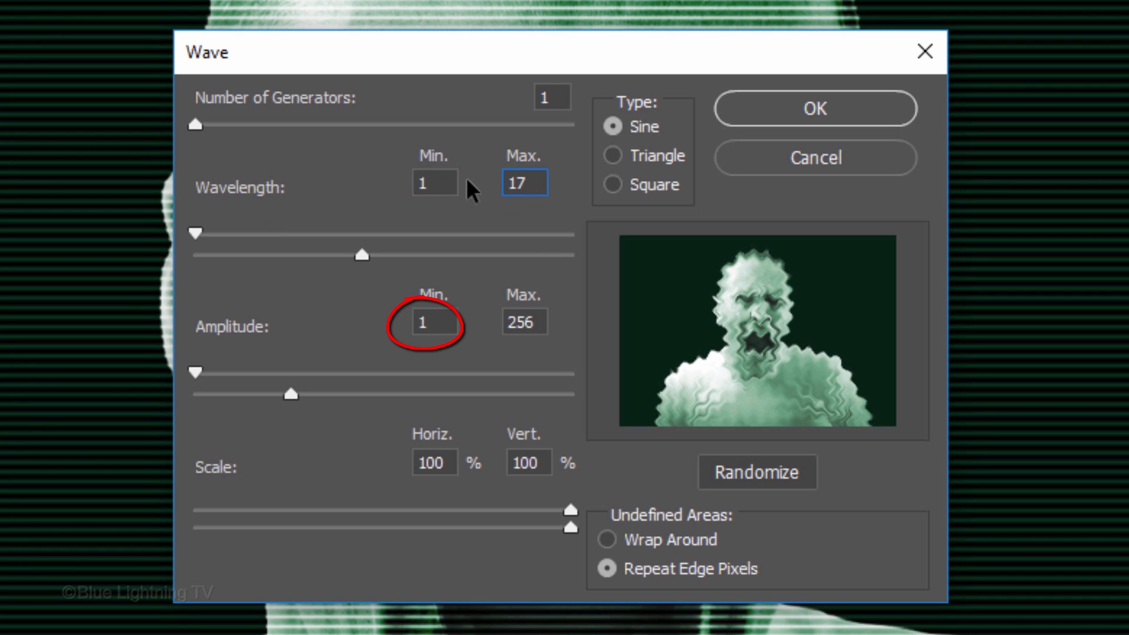
double_click(513, 322)
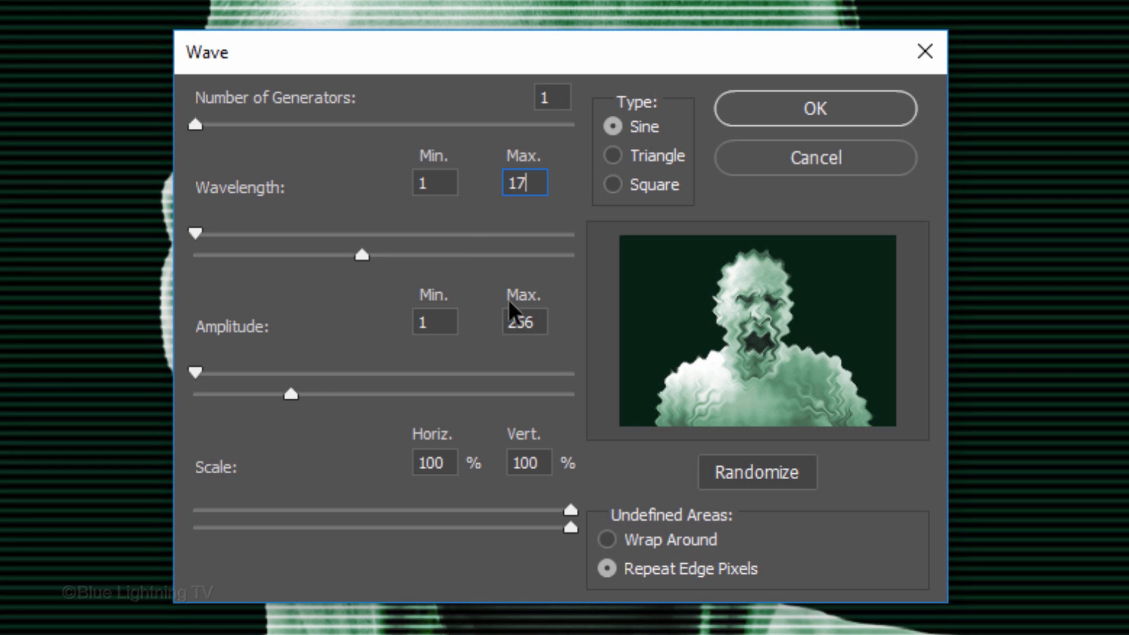
text(114)
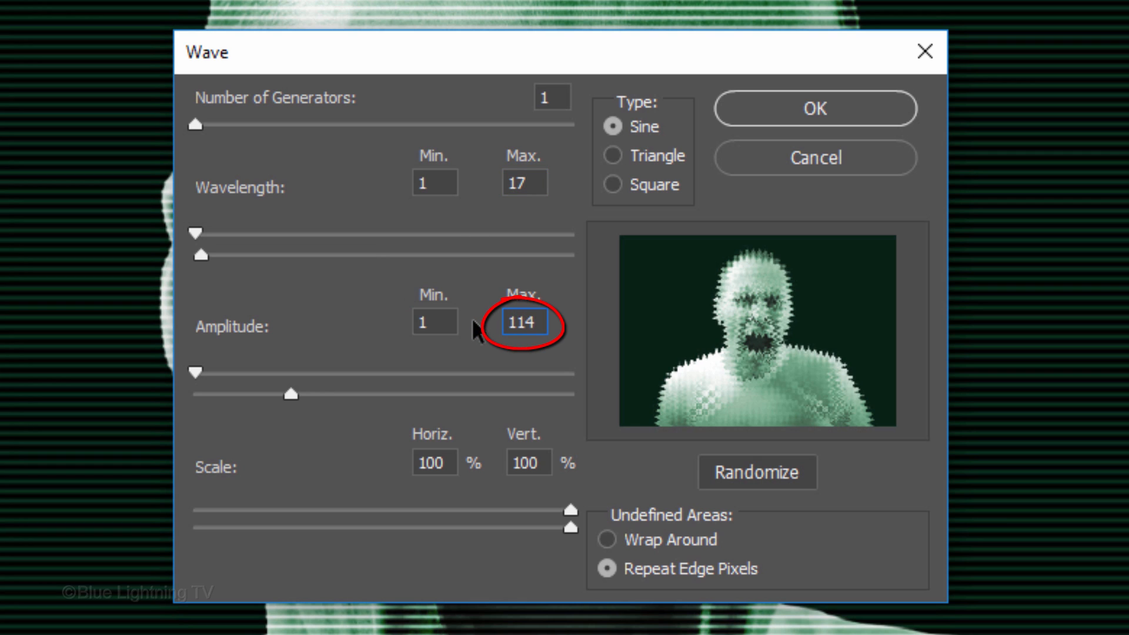
click(809, 111)
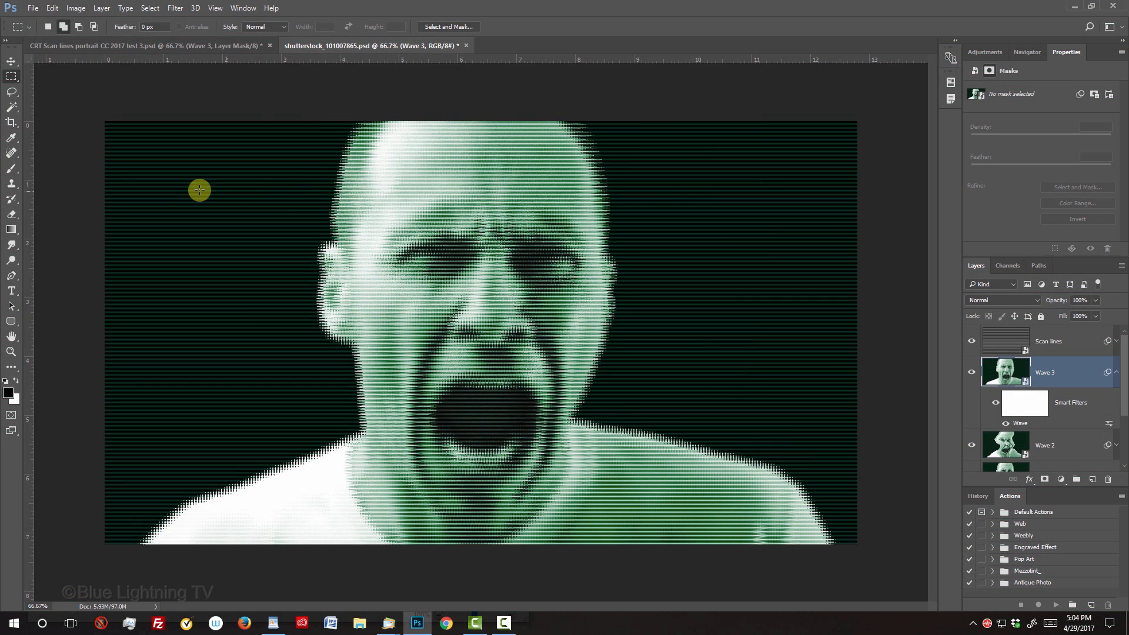
- Select several full-width horizontal bands of varying heights with the Rectangular Marquee tool and turn them into a layer mask on Wave 3
drag(104, 203, 897, 180)
drag(874, 111, 103, 138)
drag(100, 353, 887, 392)
drag(106, 446, 858, 507)
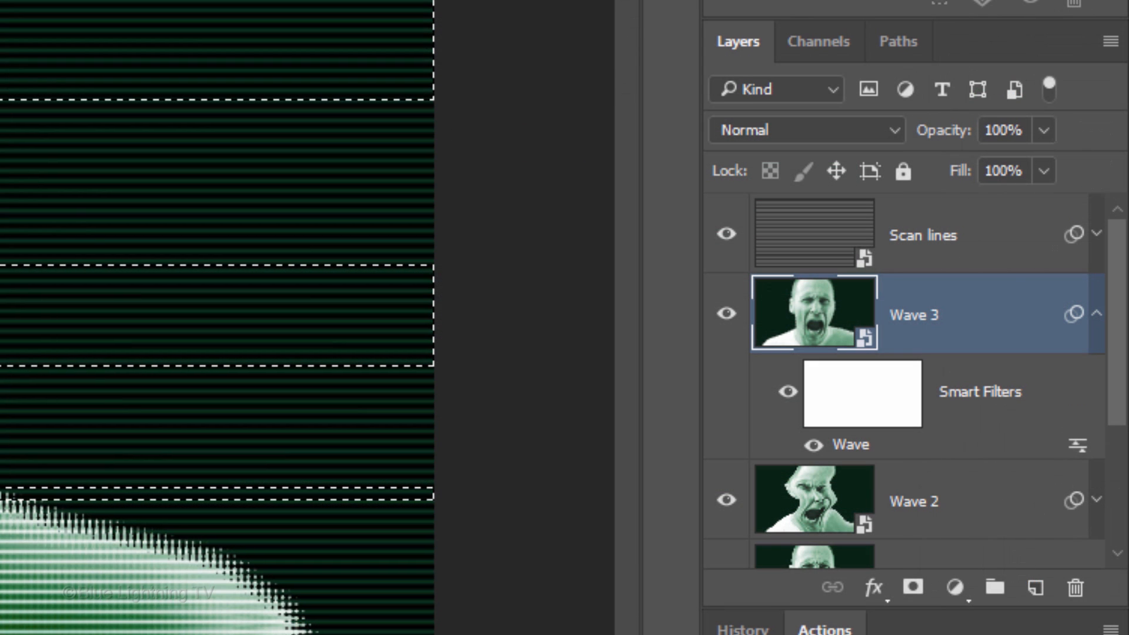
click(1043, 481)
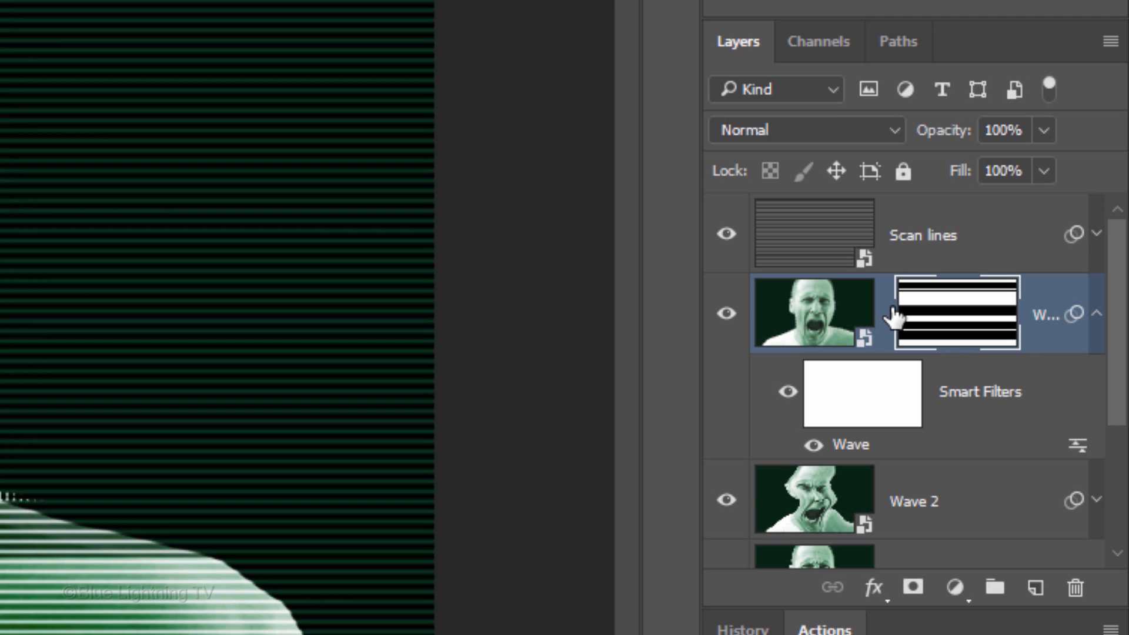
- Nudge Wave 3's image to the left with the Move tool, independently of its layer mask, and collapse its smart filter list
click(826, 321)
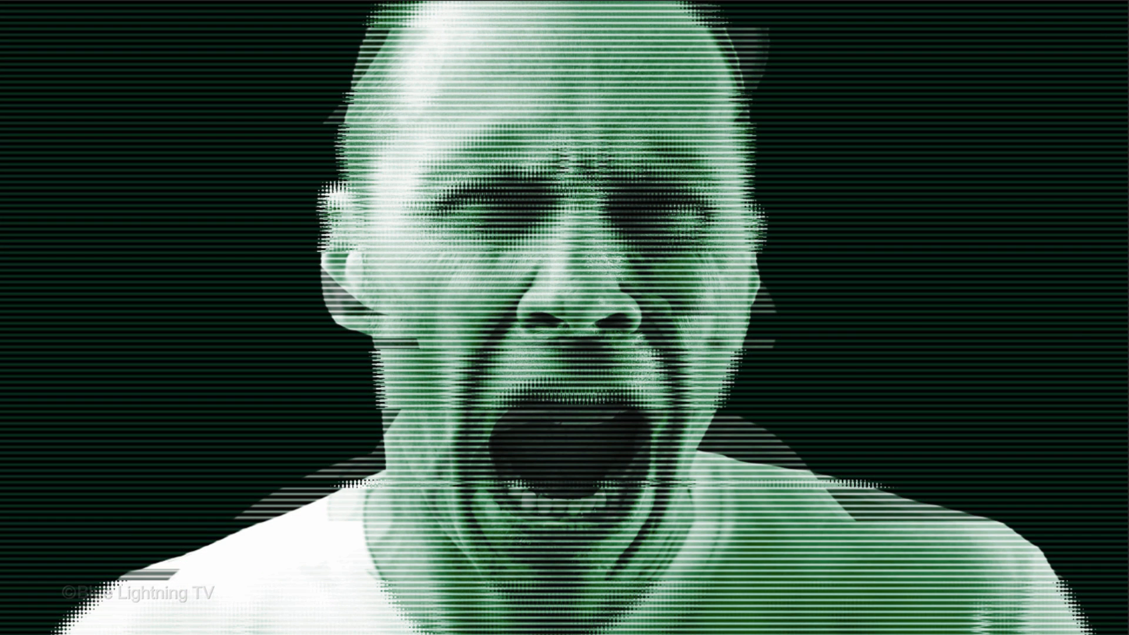
key(v)
key(Left)
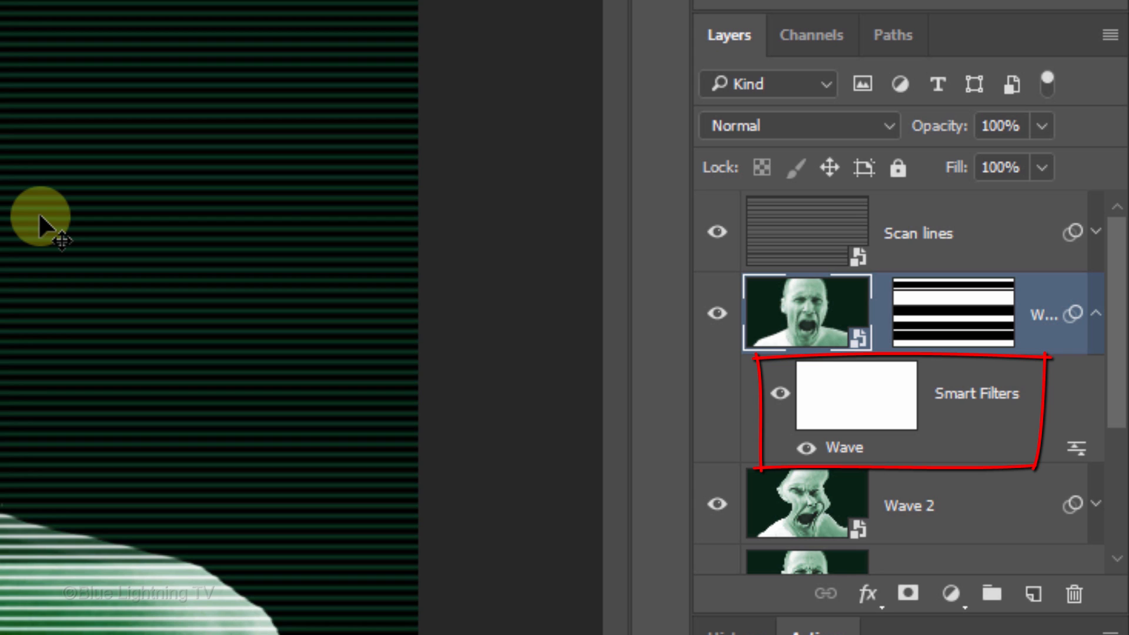
click(1096, 314)
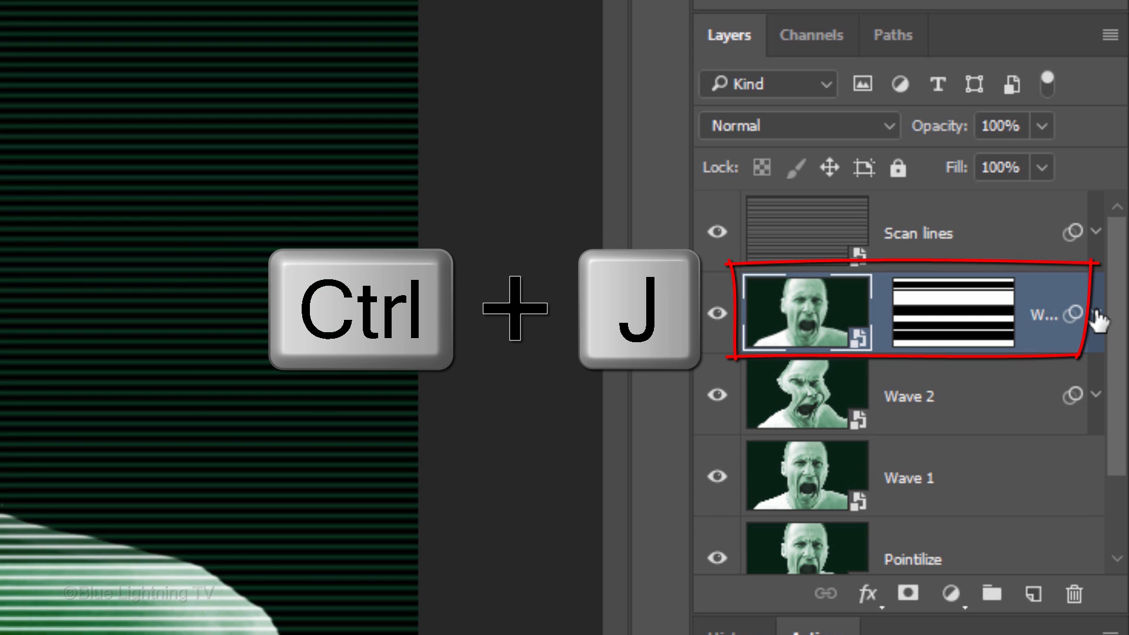
- Duplicate the masked Wave 3 layer and set the copy's opacity to 20%
key(ctrl+j)
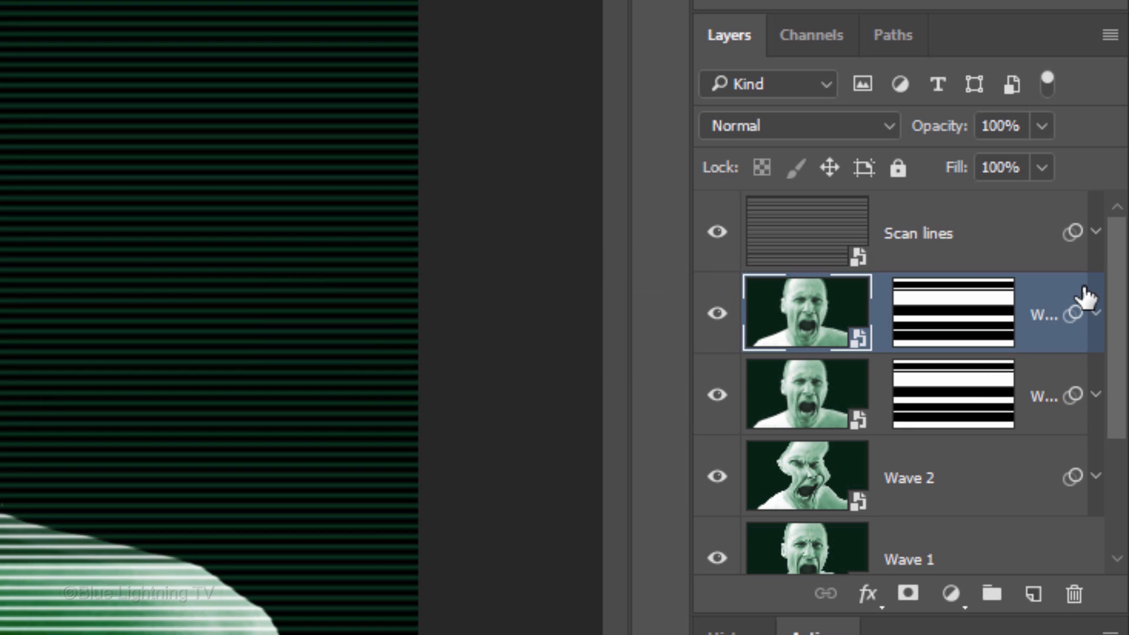
click(928, 130)
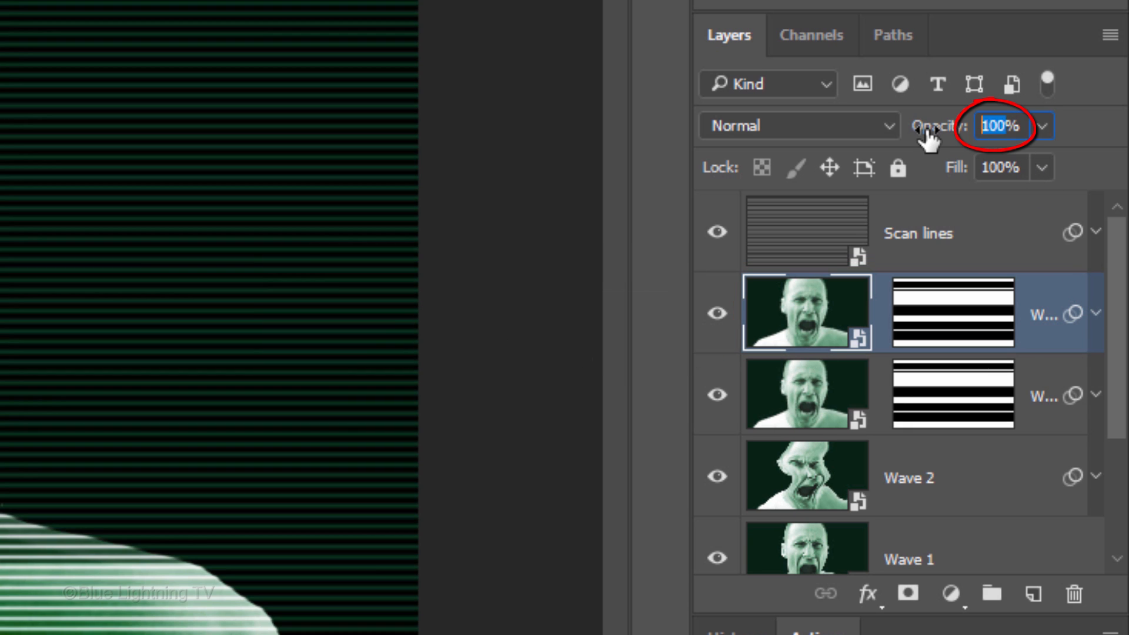
text(20)
key(Return)
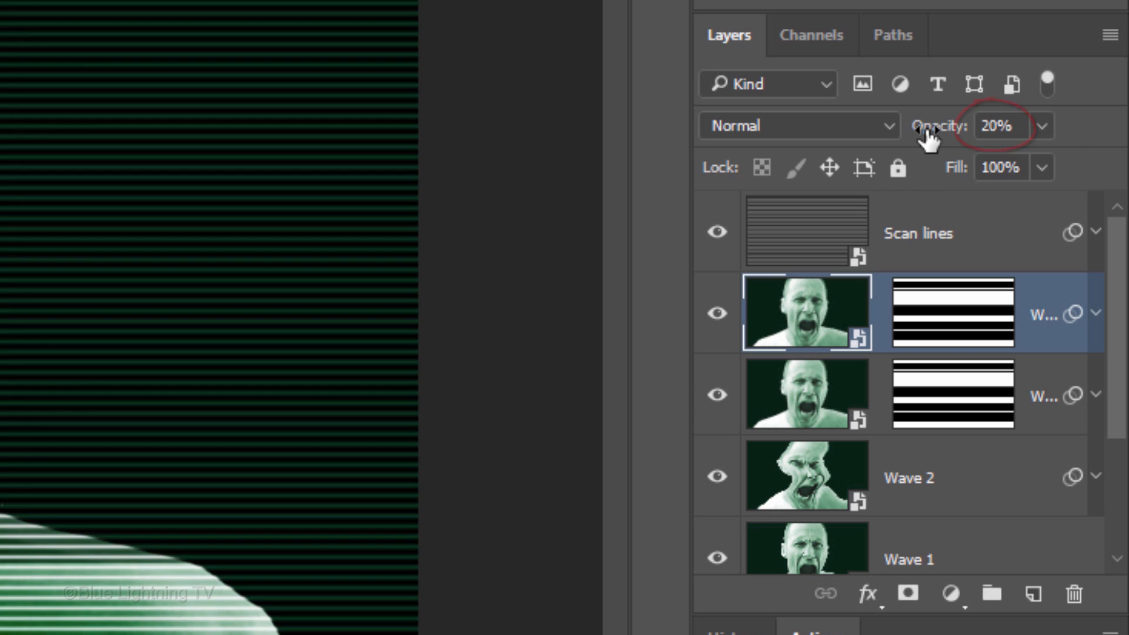
key(Return)
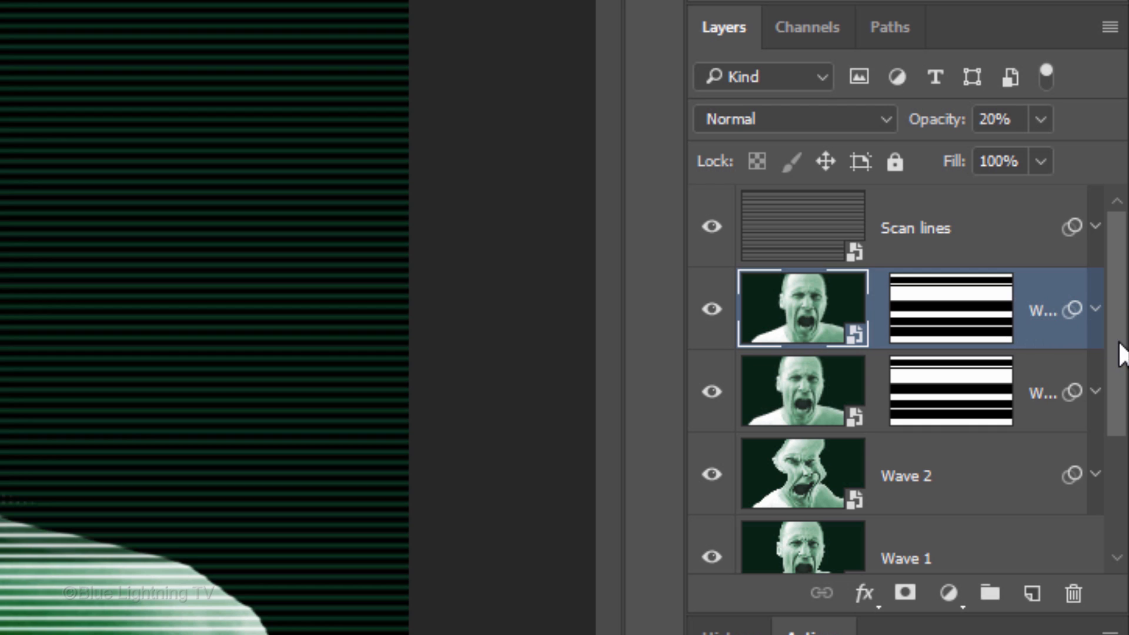
- Select the Wave 1 layer and set its blend mode to Lighten
drag(1120, 352, 1117, 479)
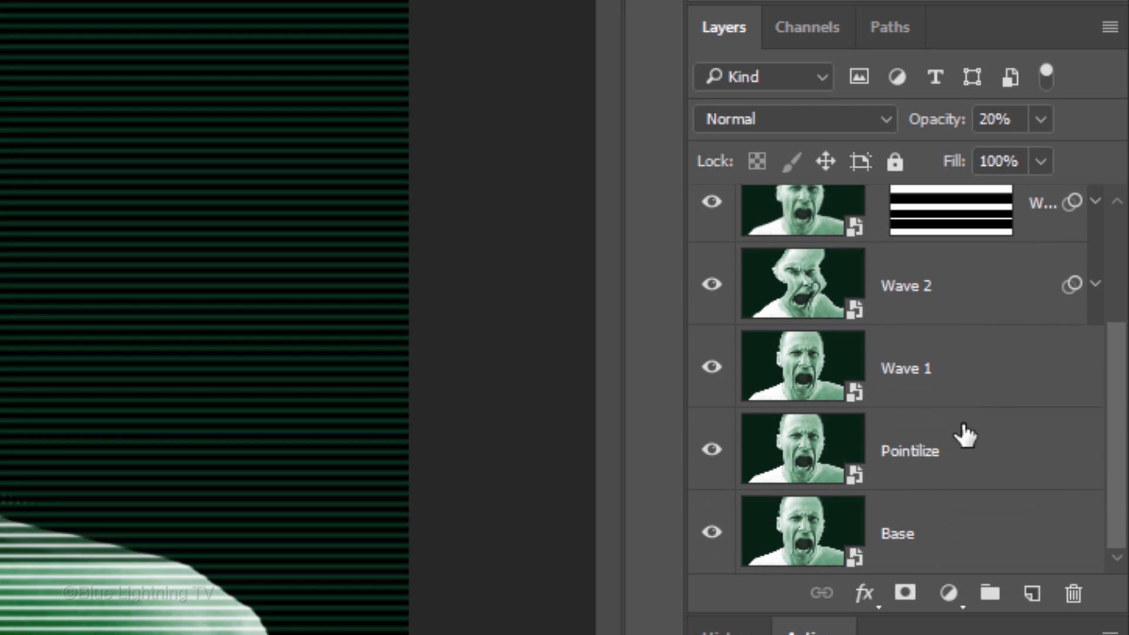
click(807, 376)
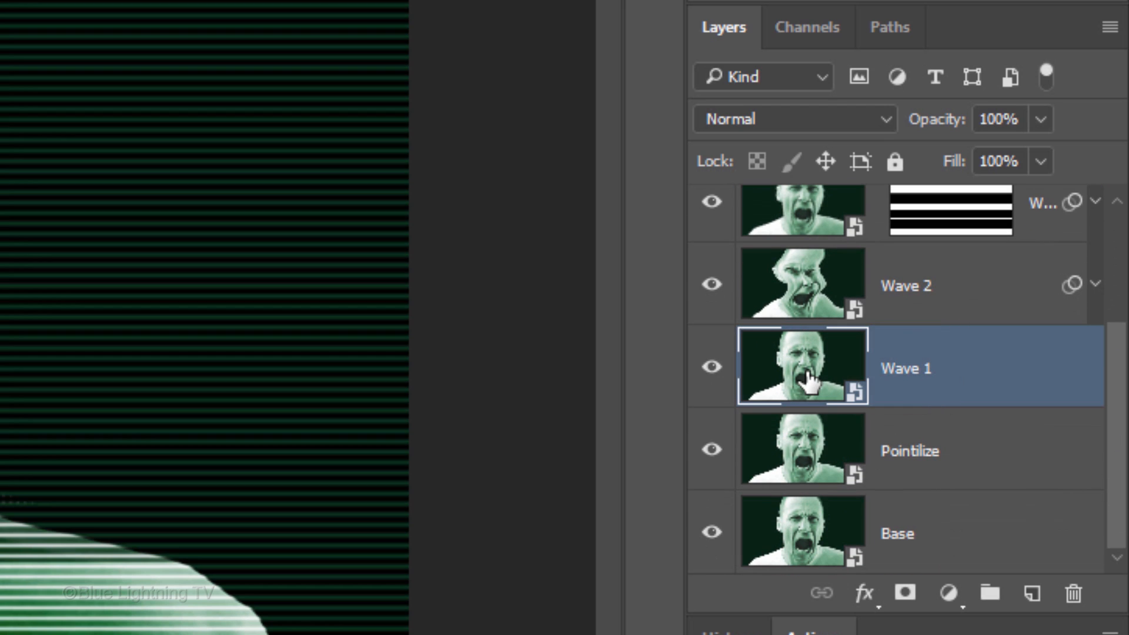
click(785, 120)
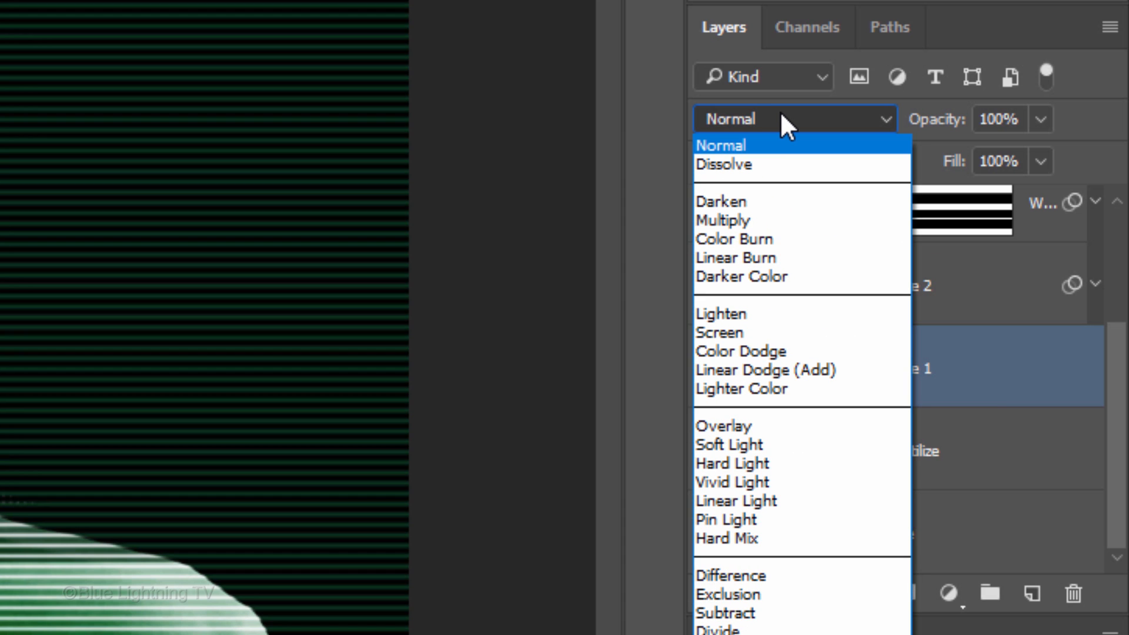
click(795, 314)
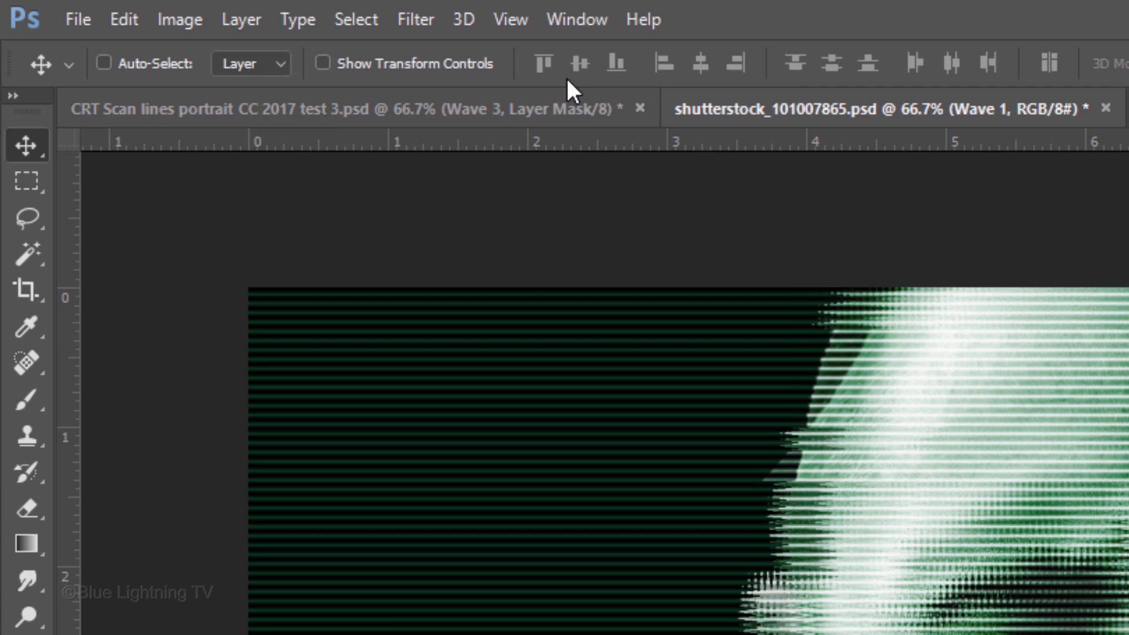
- Apply the Wave filter to Wave 1 with 999 generators, wavelength 205–248 and amplitude 1–2
click(418, 19)
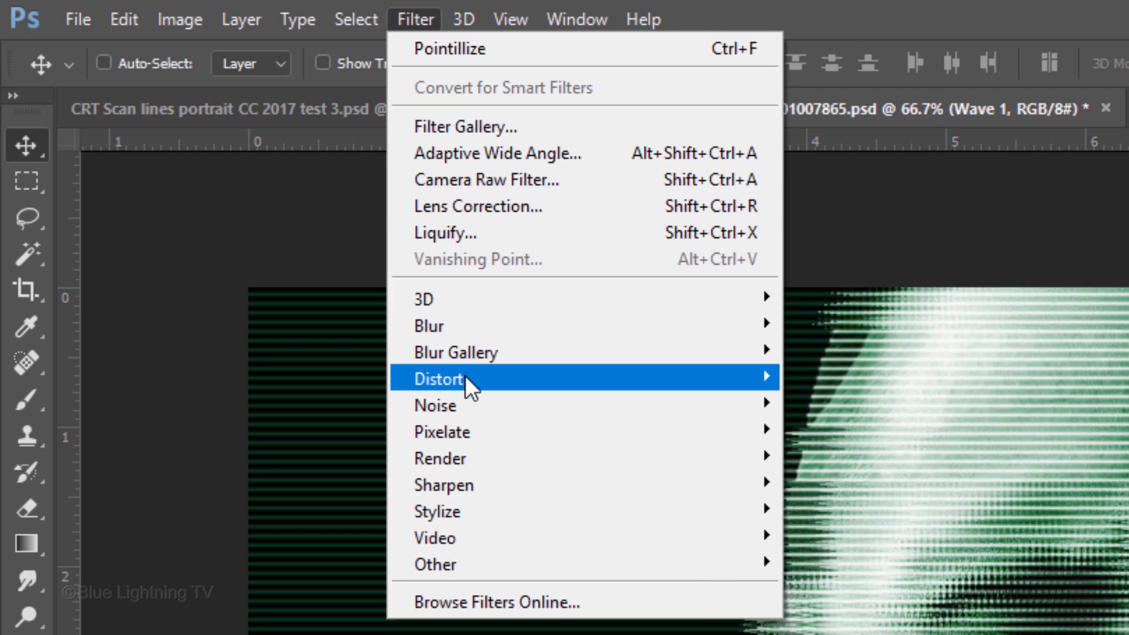
mouse_move(466, 379)
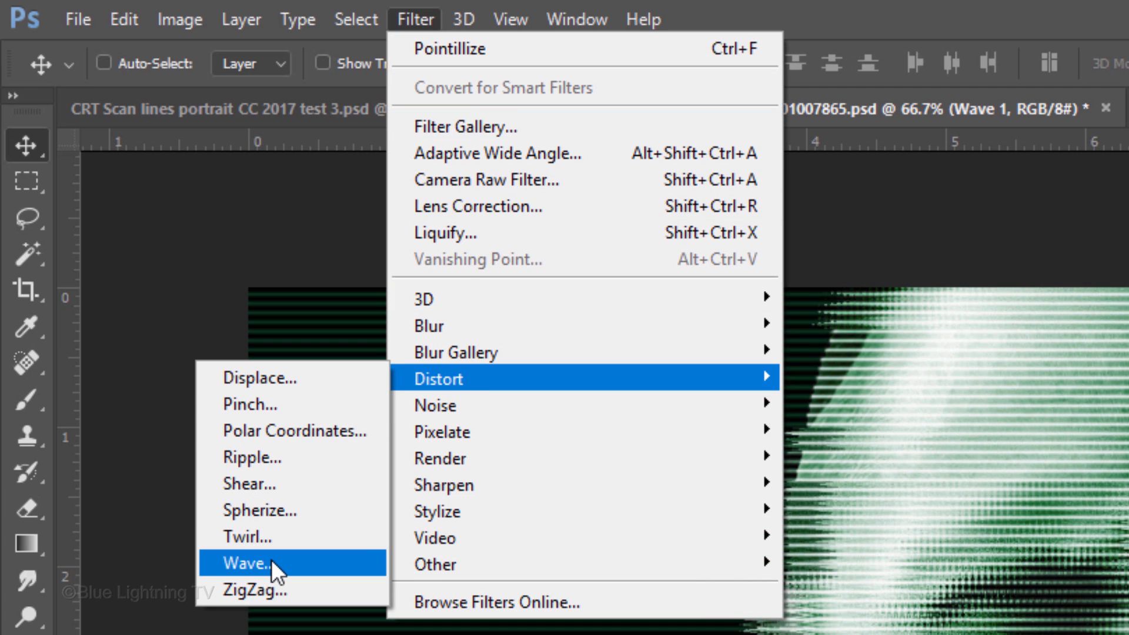
click(247, 563)
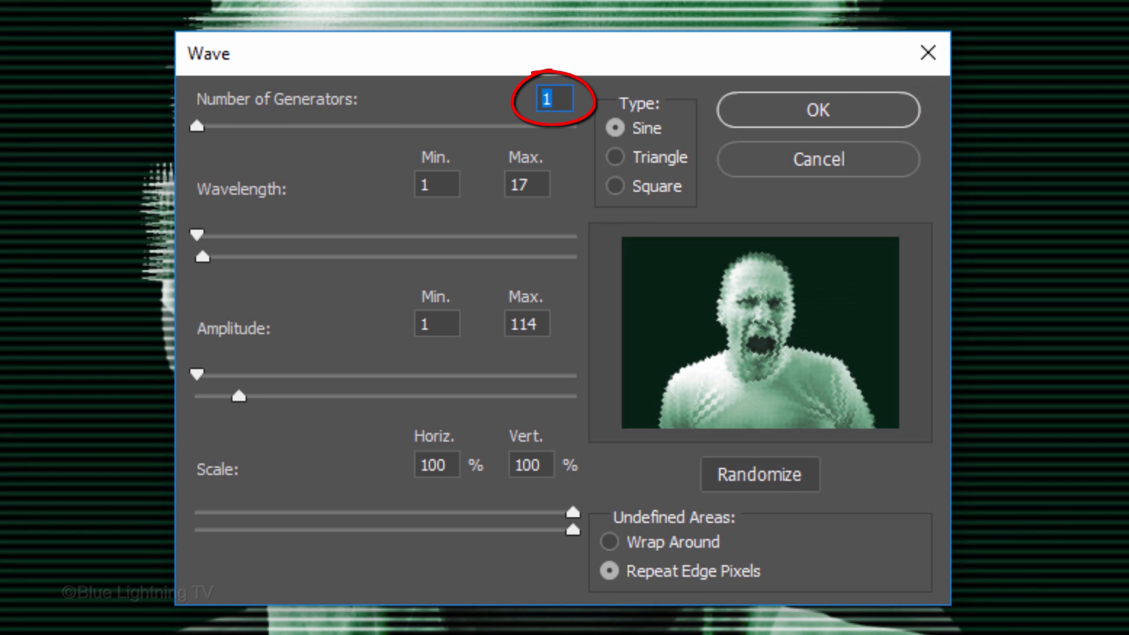
text(999)
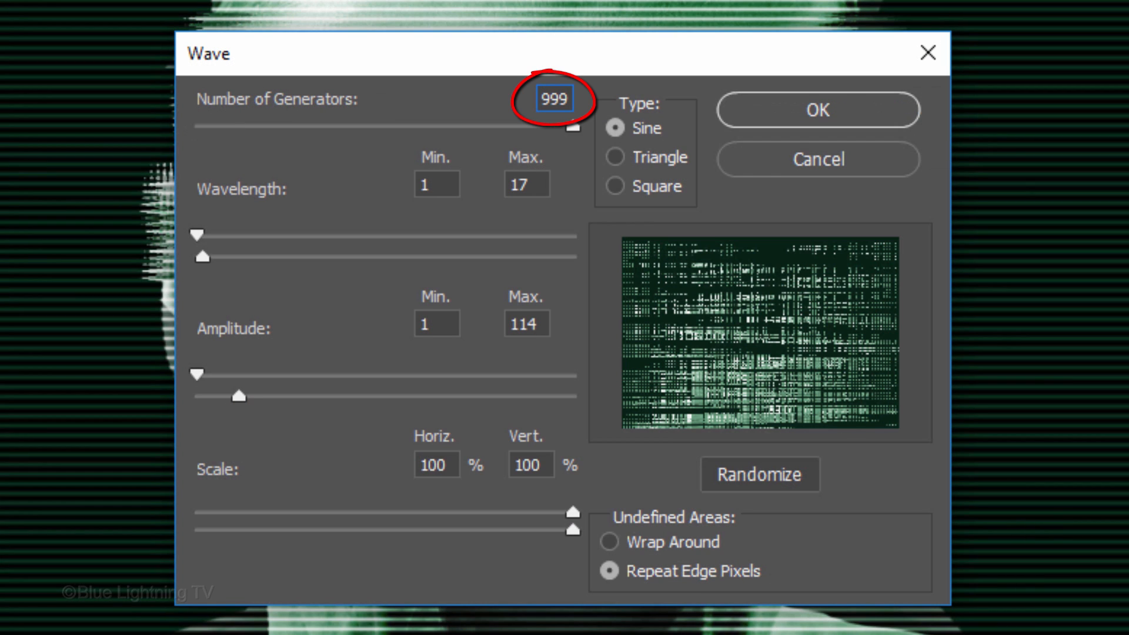
click(443, 187)
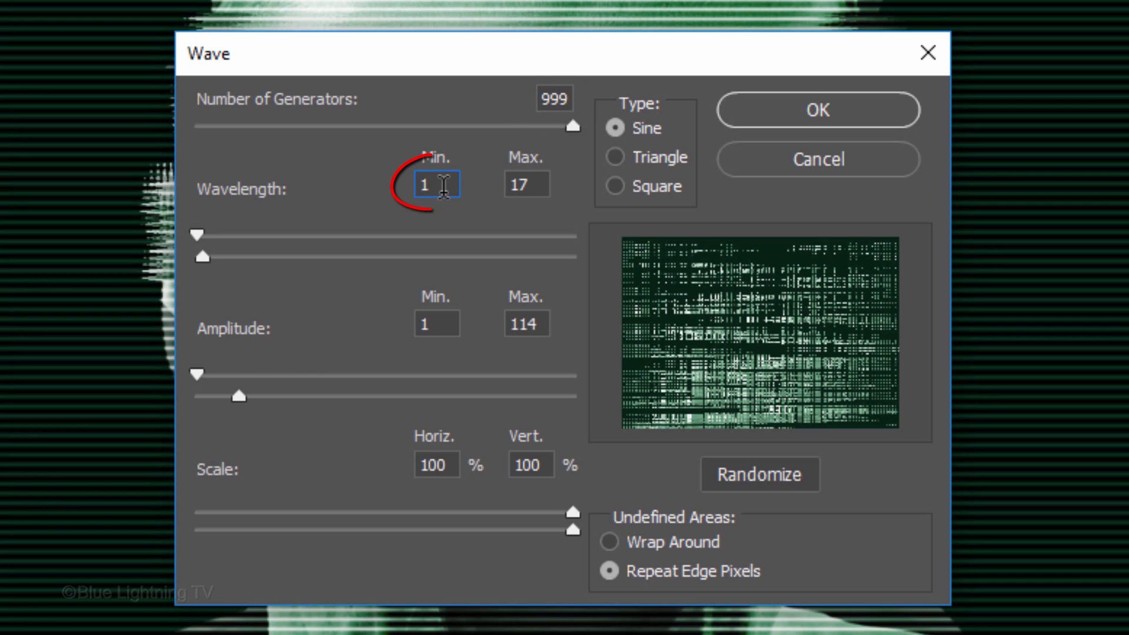
text(205)
key(Tab)
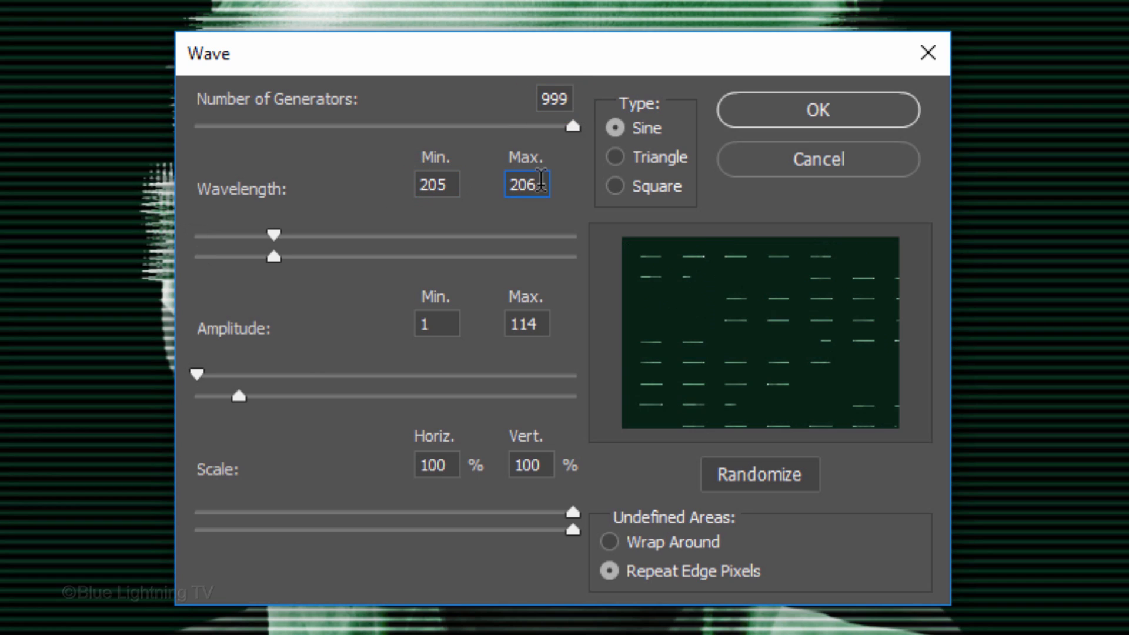
text(248)
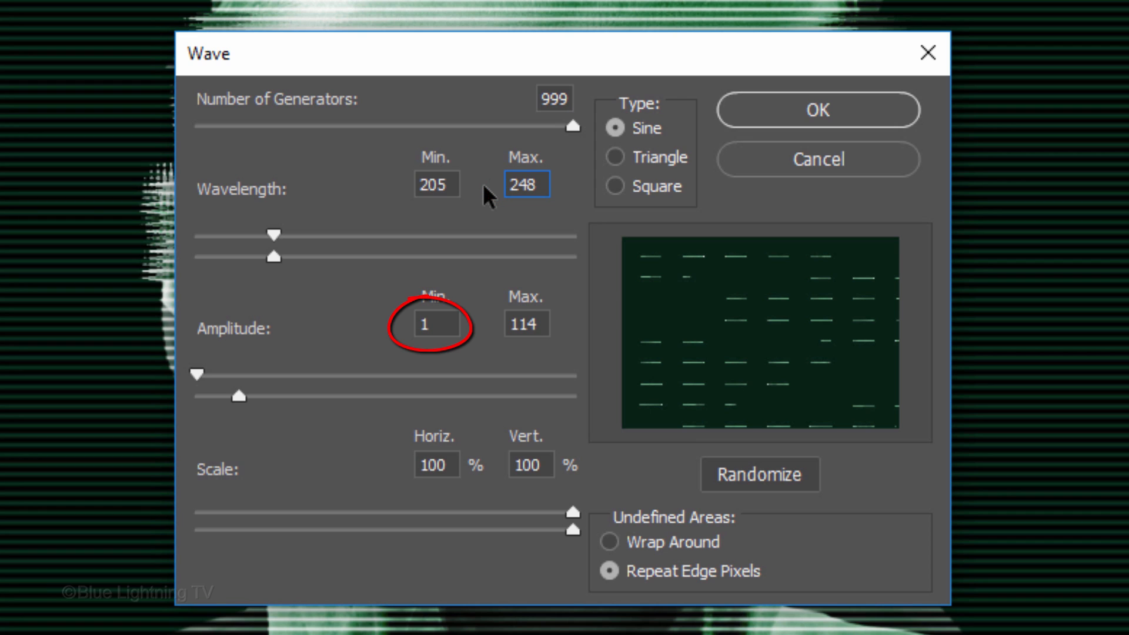
key(Tab)
key(Tab)
text(2)
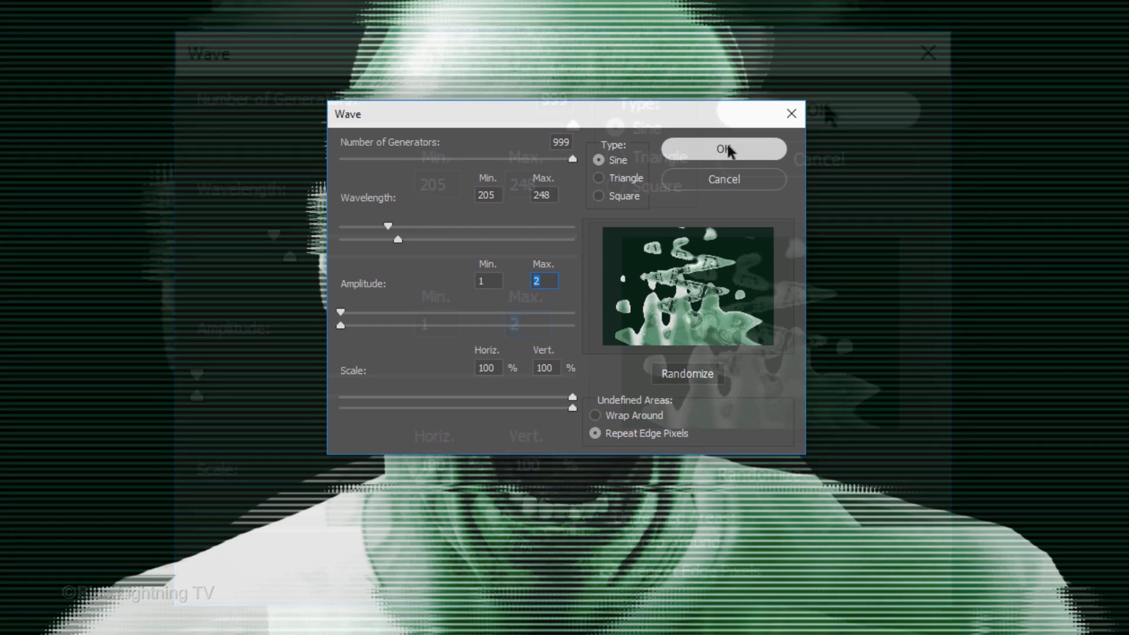
click(825, 112)
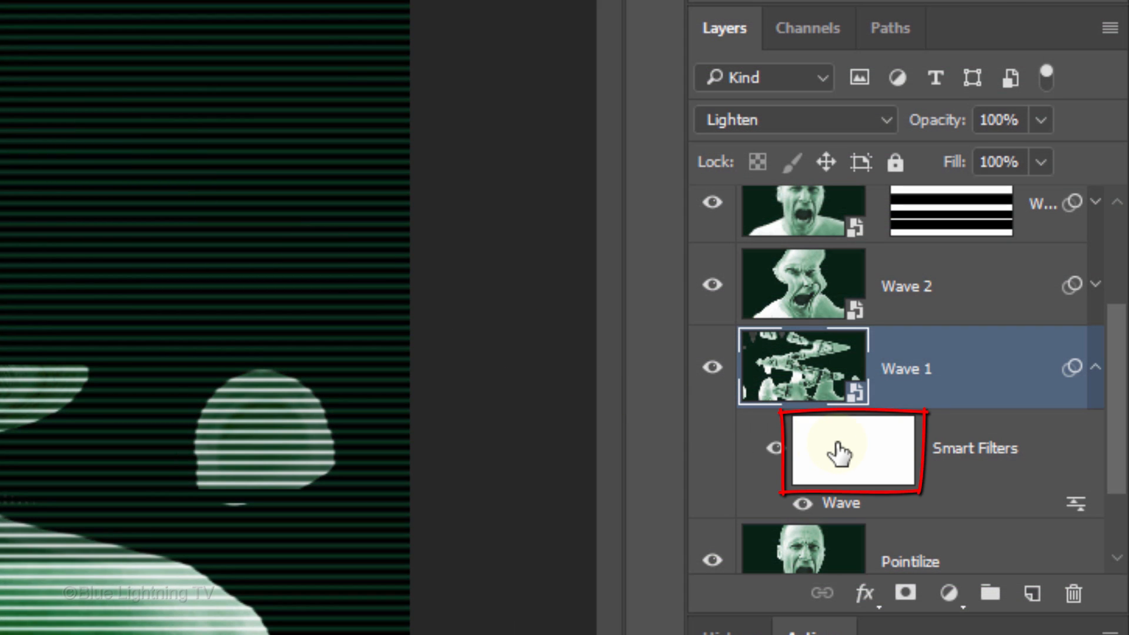
- On Wave 1's smart filter mask, fill a full-width rectangular band across the mouth with black, deselect it and invert the mask
click(839, 453)
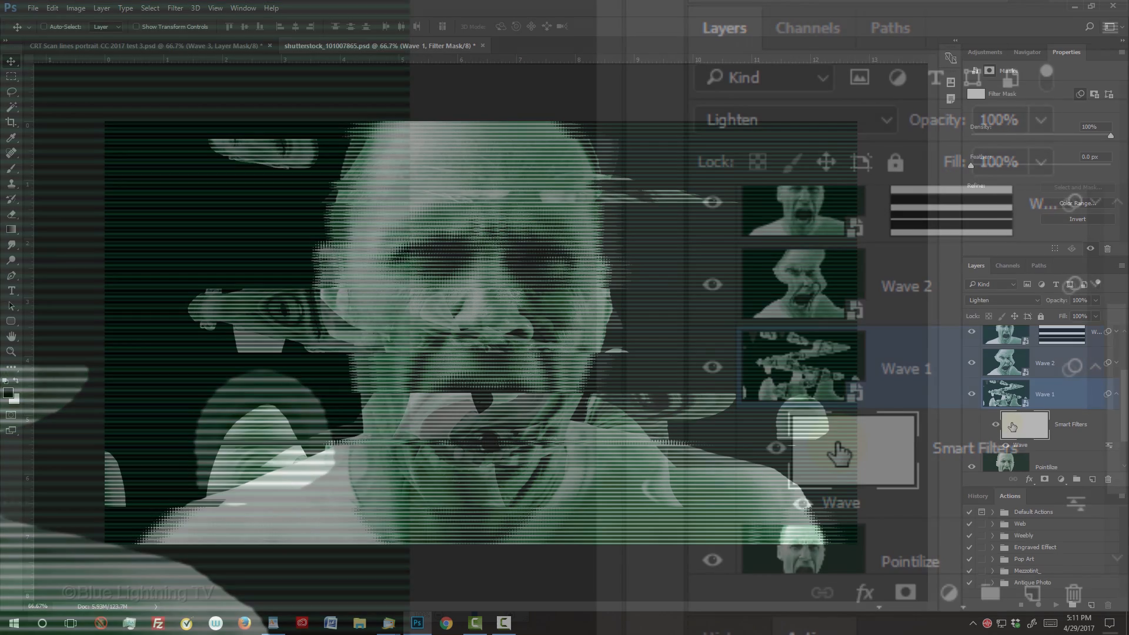
key(m)
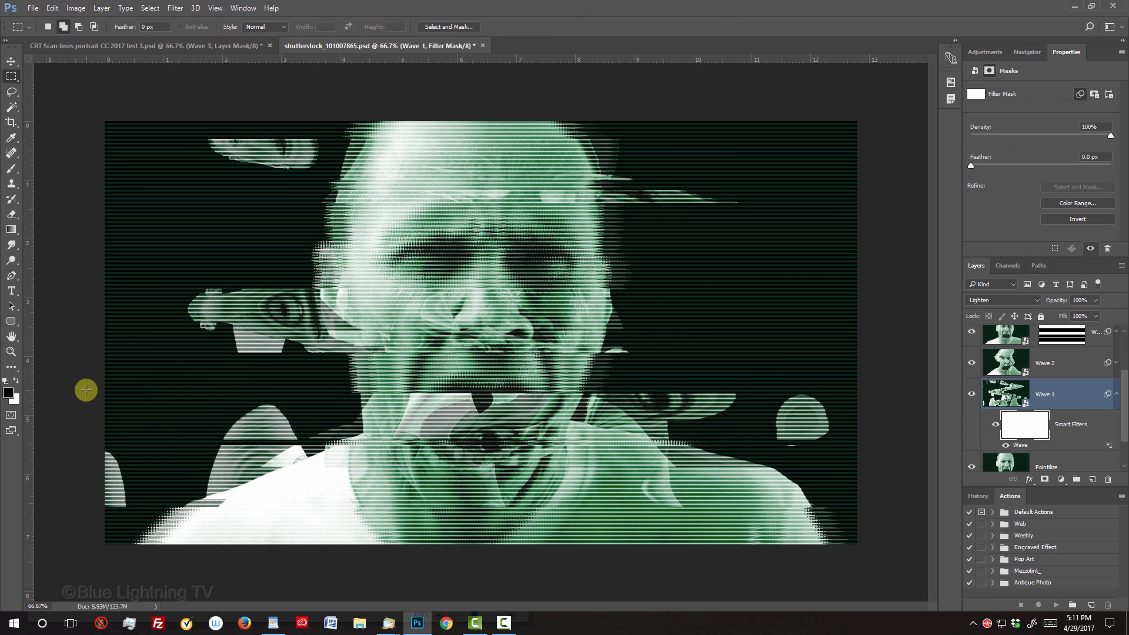
drag(80, 404, 900, 441)
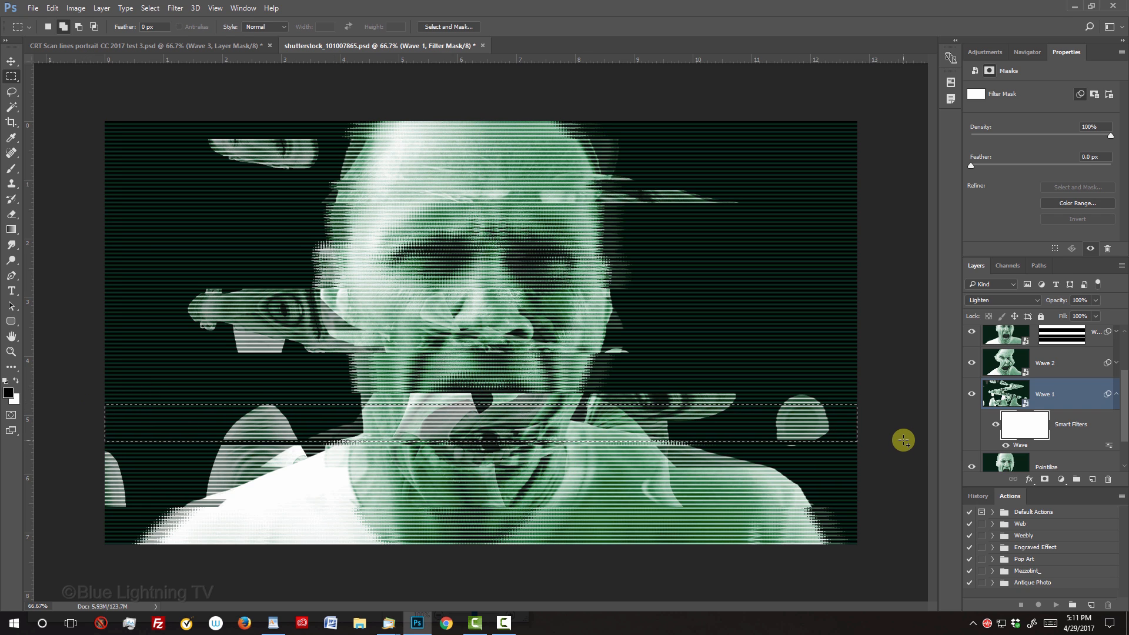
key(alt+Delete)
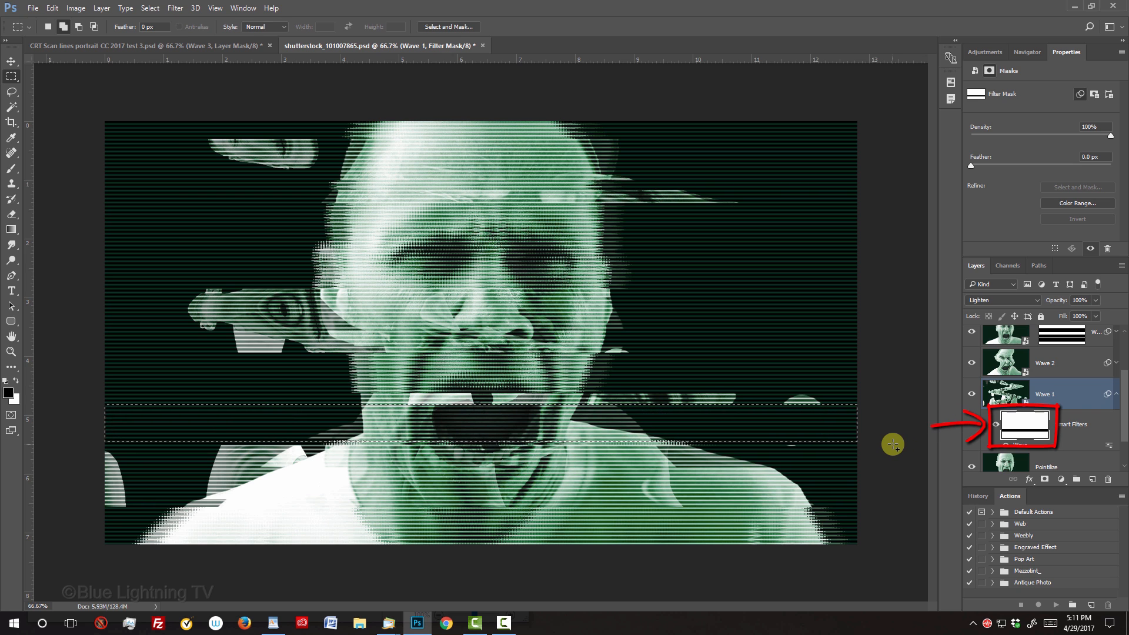
key(ctrl+d)
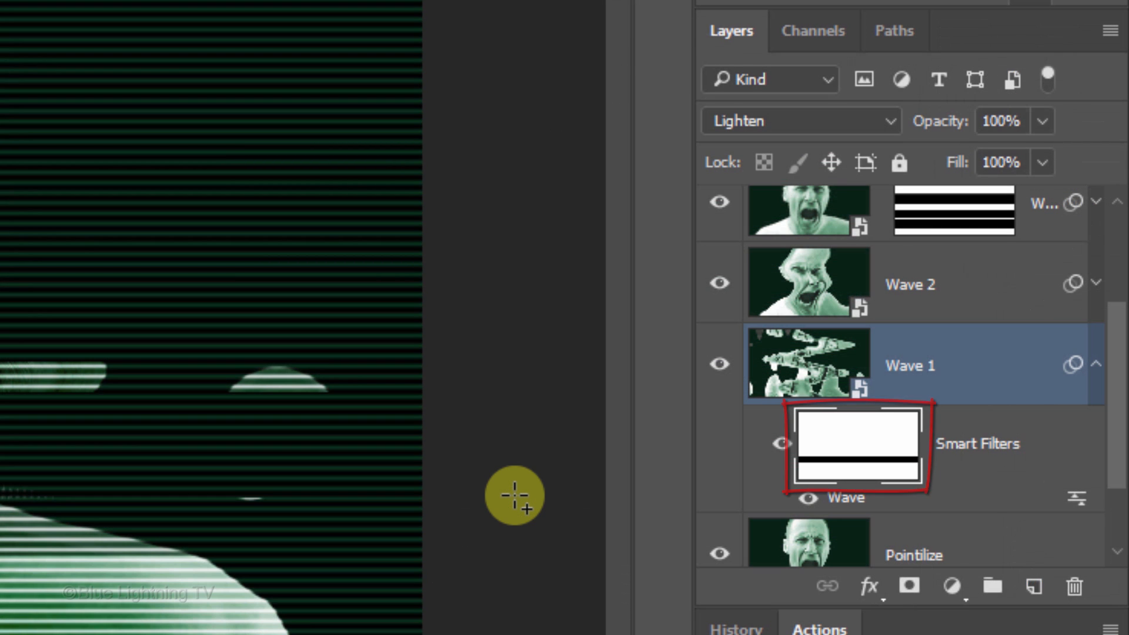
key(ctrl+i)
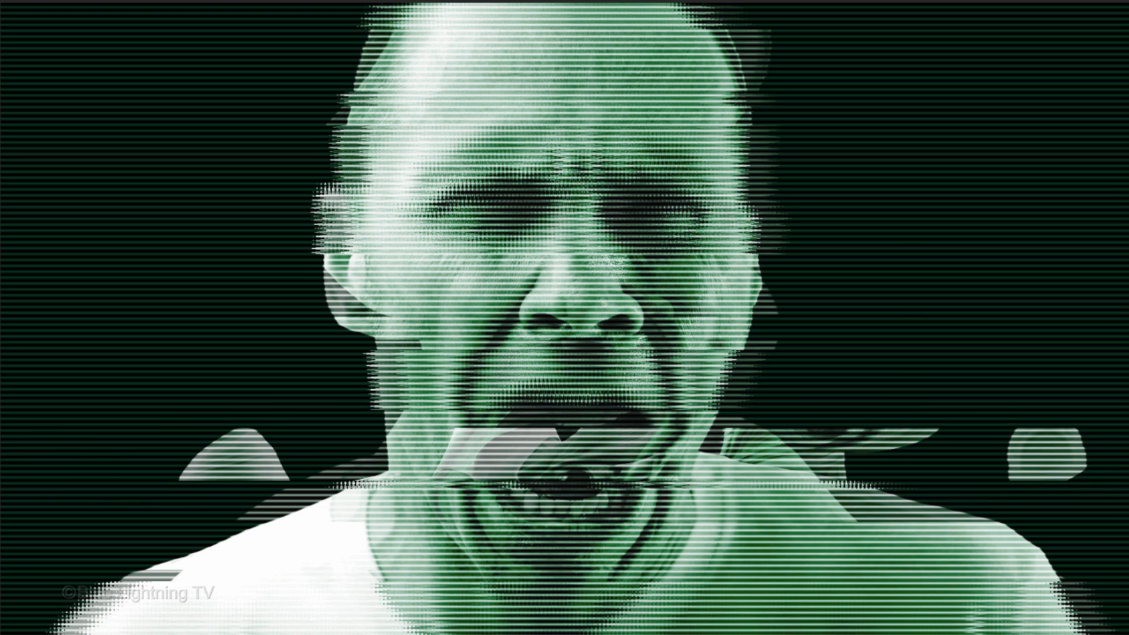
- Reposition the band of Wave 1's smart filter mask slightly lower over the mouth with the Move tool
key(v)
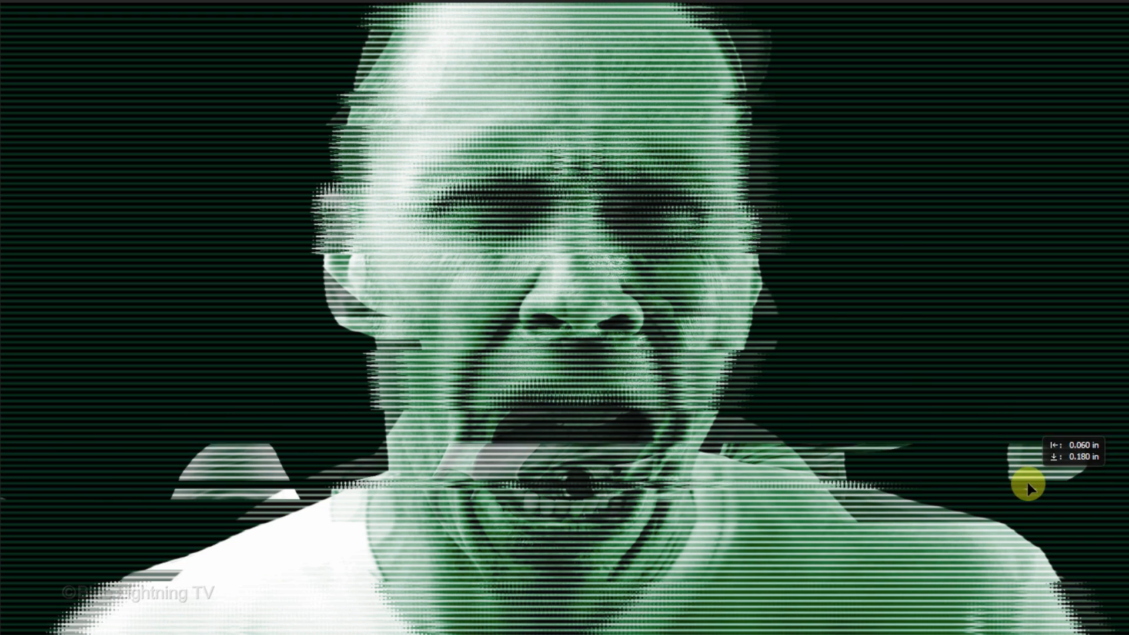